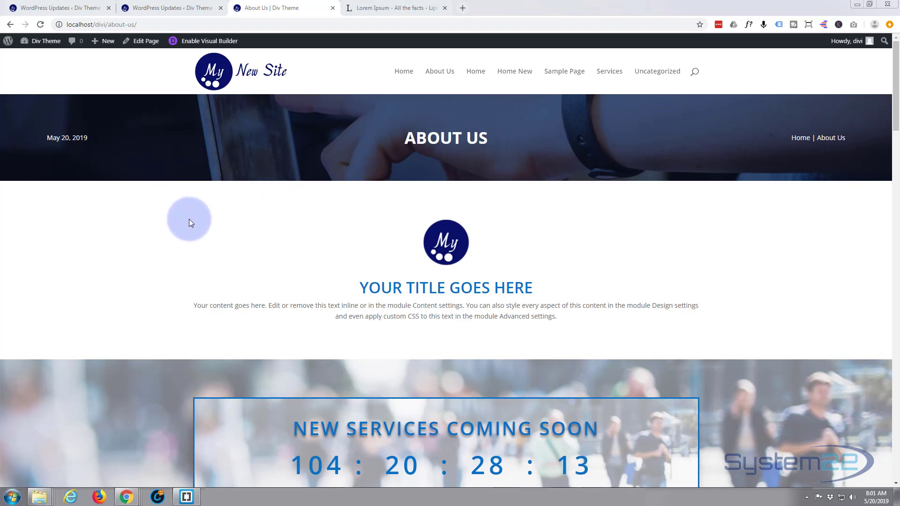
Review the live FAQ accordion, expanding Questions 2–5 and reopening Question 1's phone image
{"action": "scroll", "coordinate": [176, 220], "scroll_direction": "down", "scroll_amount": 2}
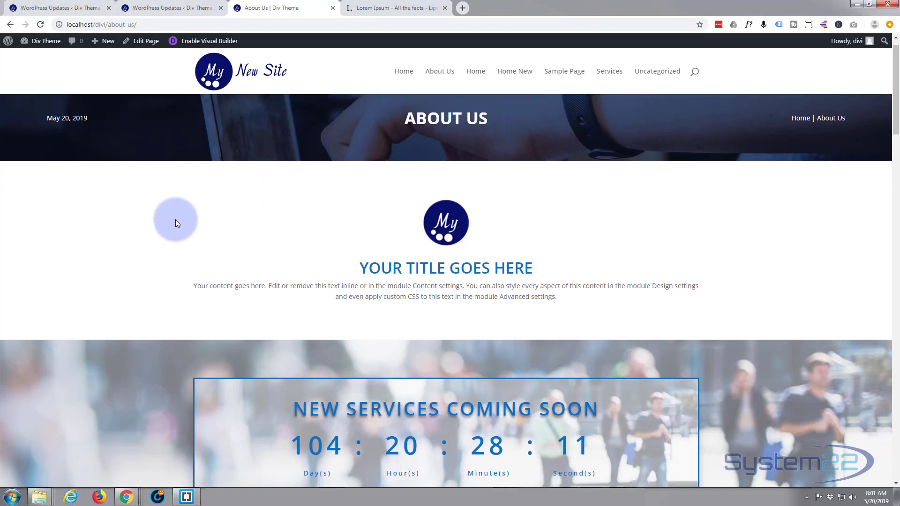
{"action": "scroll", "coordinate": [176, 219], "scroll_direction": "down", "scroll_amount": 7}
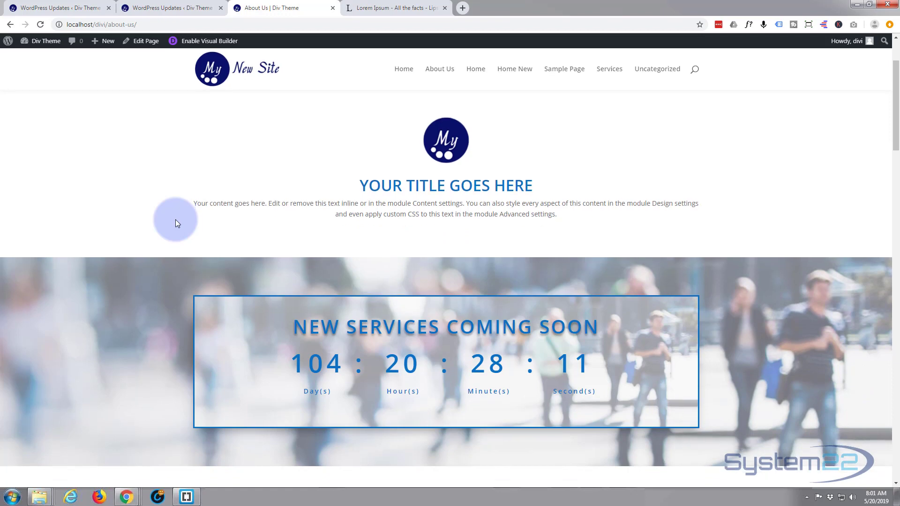
{"action": "scroll", "coordinate": [176, 219], "scroll_direction": "down", "scroll_amount": 2}
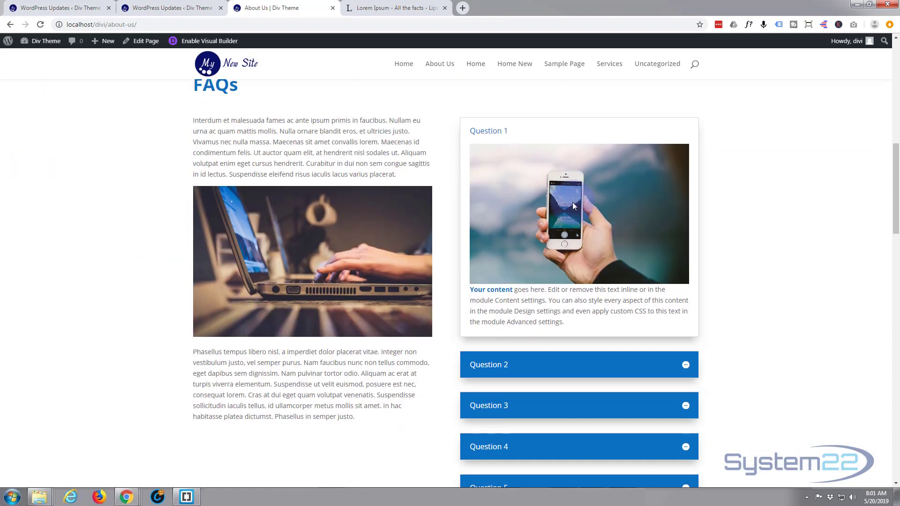
{"action": "left_click", "coordinate": [686, 365]}
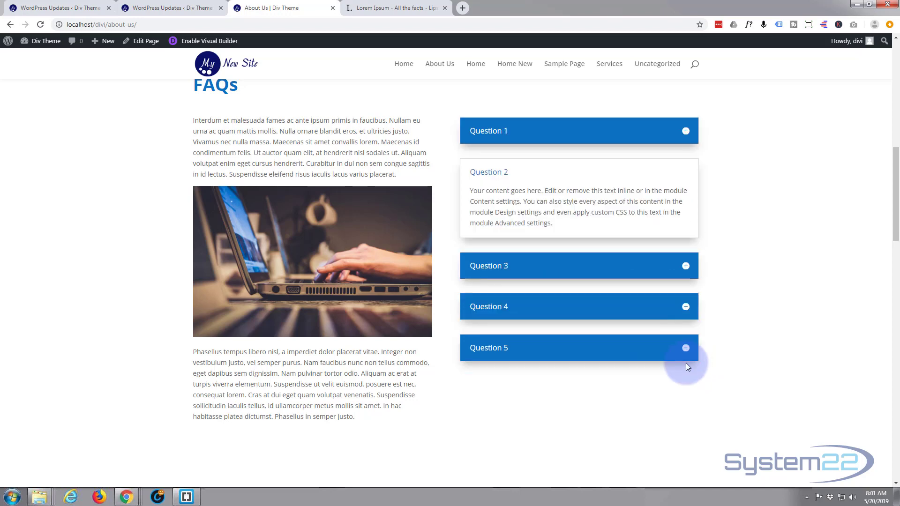
{"action": "left_click", "coordinate": [686, 266]}
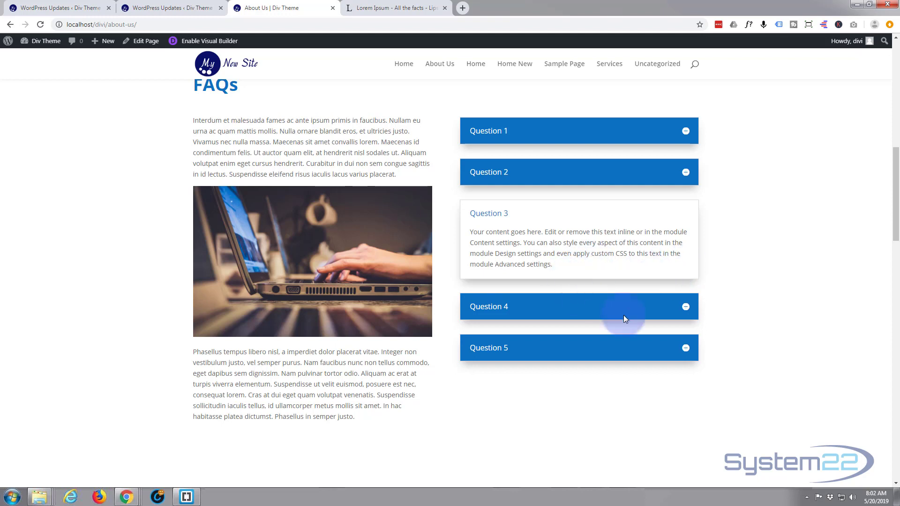
{"action": "left_click", "coordinate": [686, 307]}
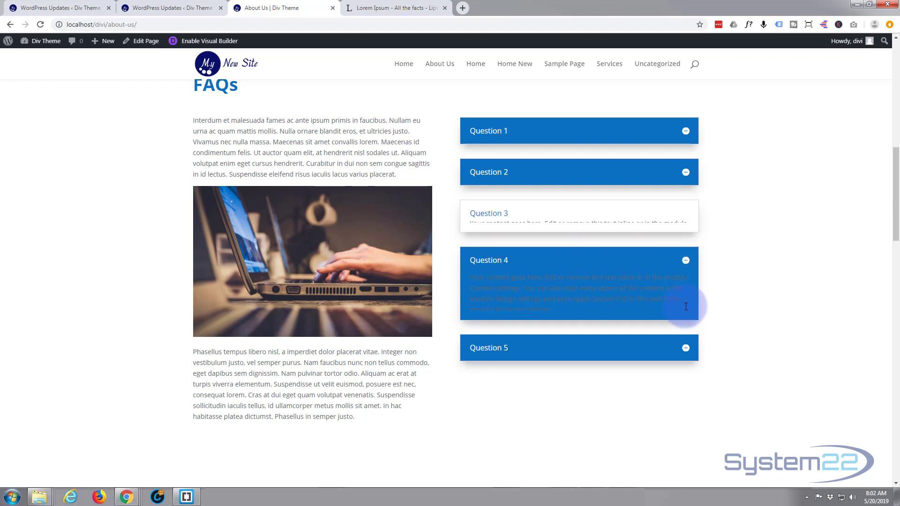
{"action": "left_click", "coordinate": [686, 350]}
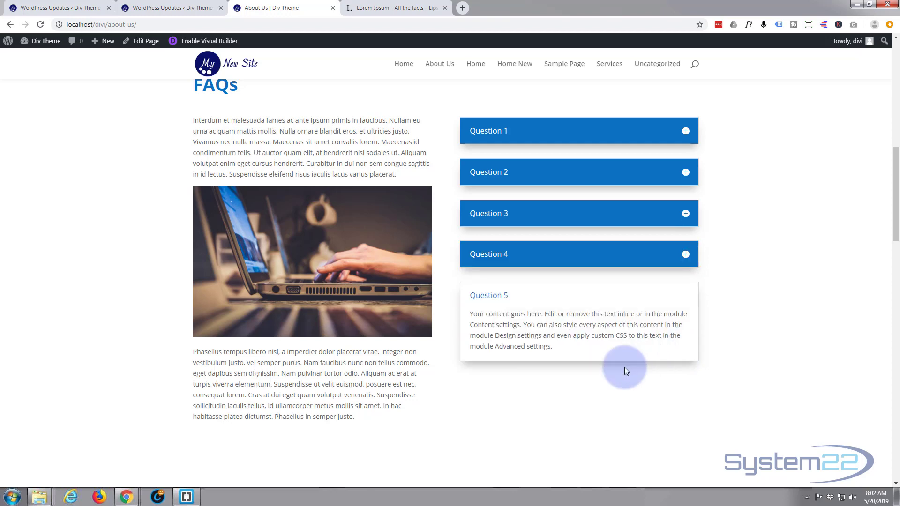
{"action": "scroll", "coordinate": [595, 394], "scroll_direction": "up", "scroll_amount": 3}
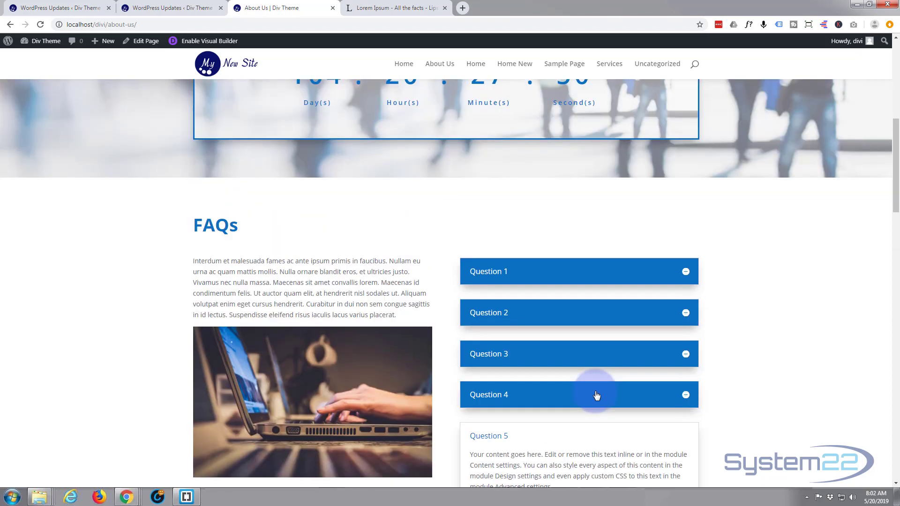
{"action": "left_click", "coordinate": [687, 275]}
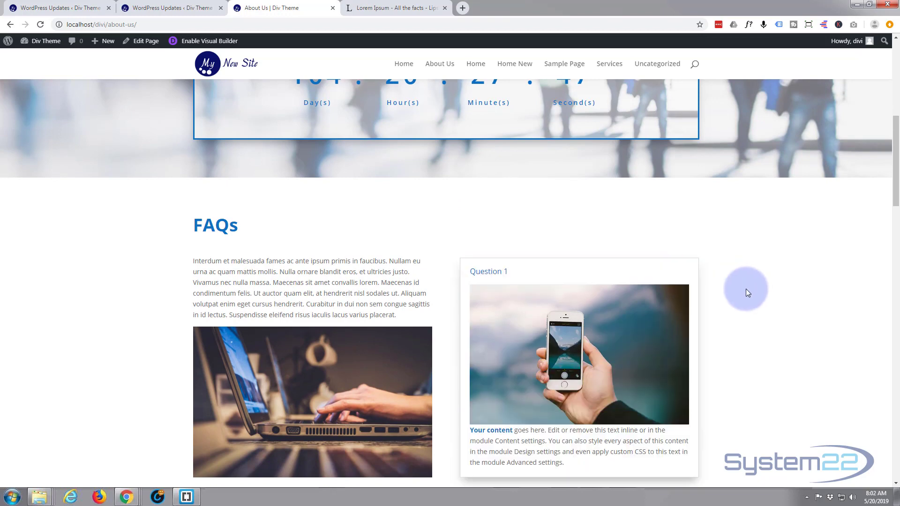
{"action": "scroll", "coordinate": [745, 290], "scroll_direction": "down", "scroll_amount": 2}
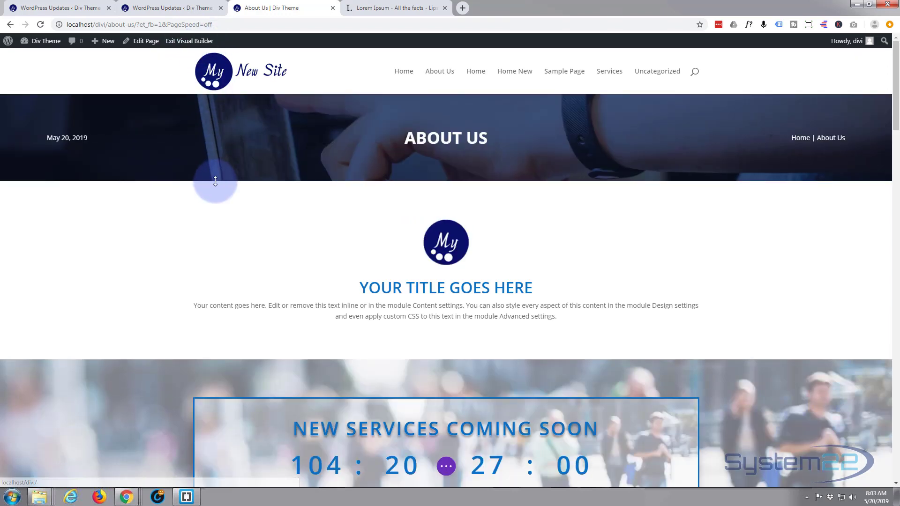
Delete the existing accordion module from the FAQs row
{"action": "scroll", "coordinate": [219, 181], "scroll_direction": "down", "scroll_amount": 7}
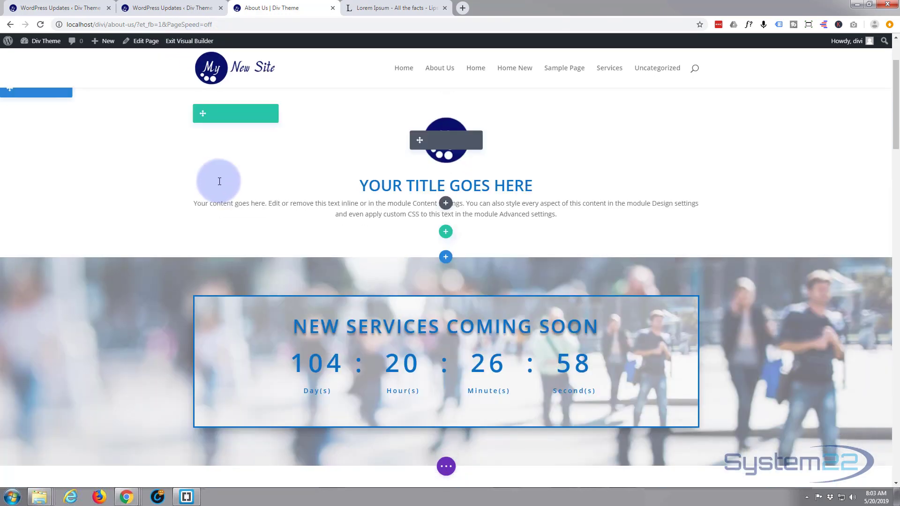
{"action": "scroll", "coordinate": [224, 179], "scroll_direction": "down", "scroll_amount": 2}
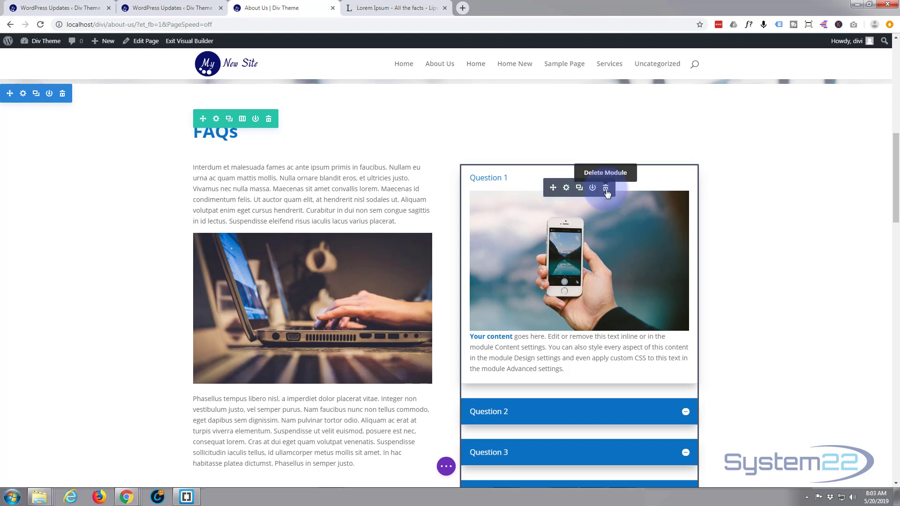
{"action": "left_click", "coordinate": [606, 188]}
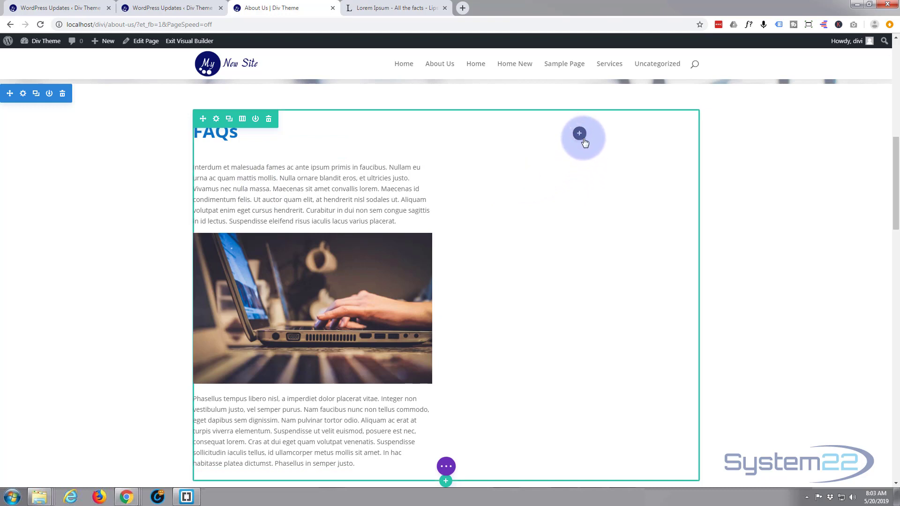
{"action": "scroll", "coordinate": [580, 136], "scroll_direction": "up", "scroll_amount": 1}
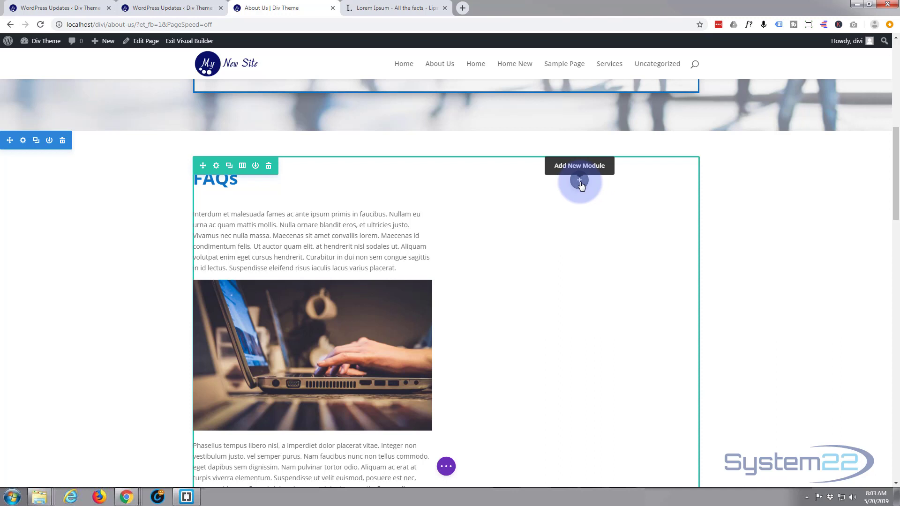
Insert an Accordion module into the empty right column and preview its two default items
{"action": "left_click", "coordinate": [580, 181]}
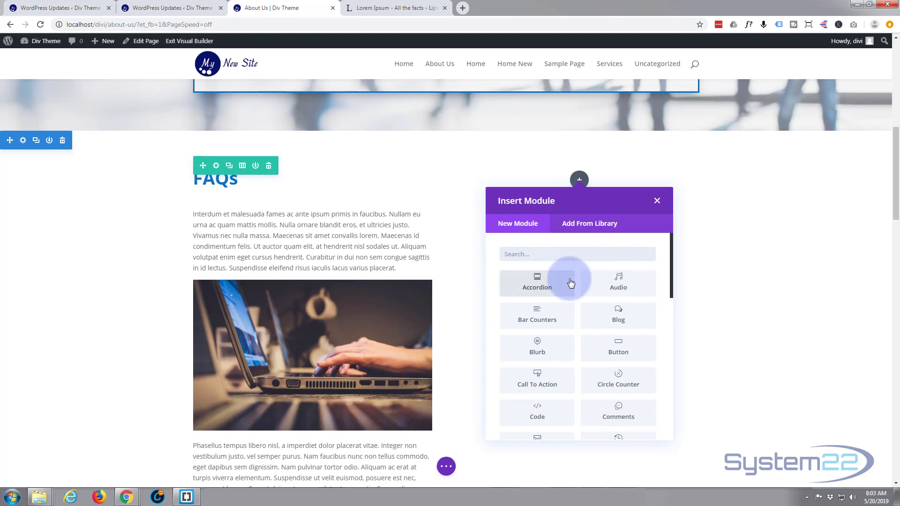
{"action": "scroll", "coordinate": [570, 286], "scroll_direction": "down", "scroll_amount": 6}
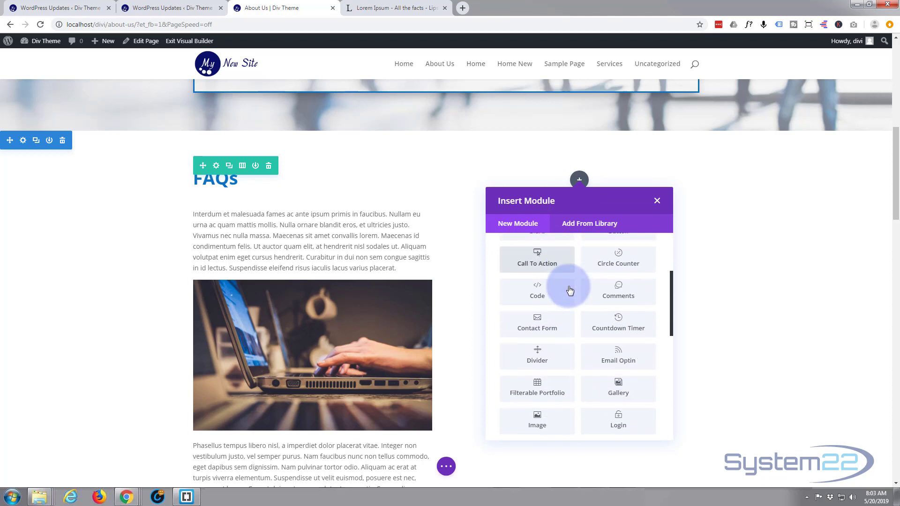
{"action": "scroll", "coordinate": [570, 290], "scroll_direction": "down", "scroll_amount": 4}
{"action": "scroll", "coordinate": [570, 290], "scroll_direction": "up", "scroll_amount": 3}
{"action": "scroll", "coordinate": [571, 291], "scroll_direction": "up", "scroll_amount": 5}
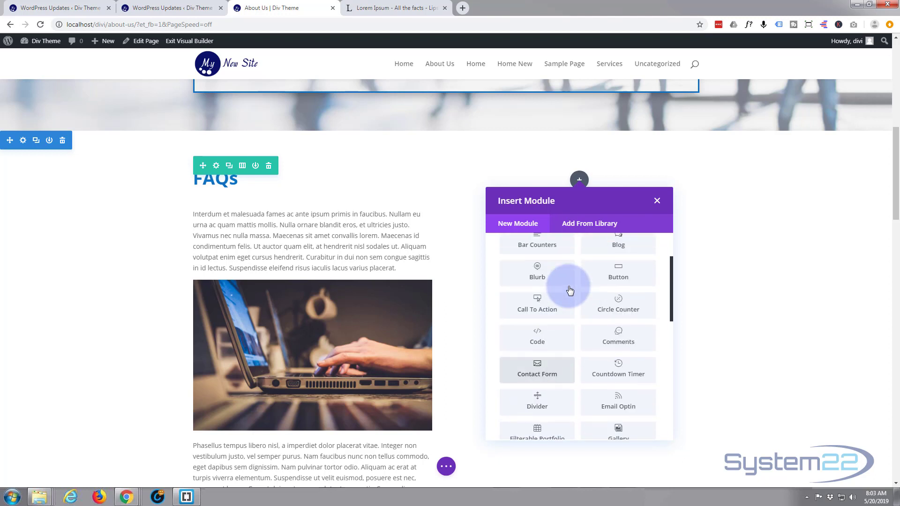
{"action": "scroll", "coordinate": [570, 291], "scroll_direction": "up", "scroll_amount": 2}
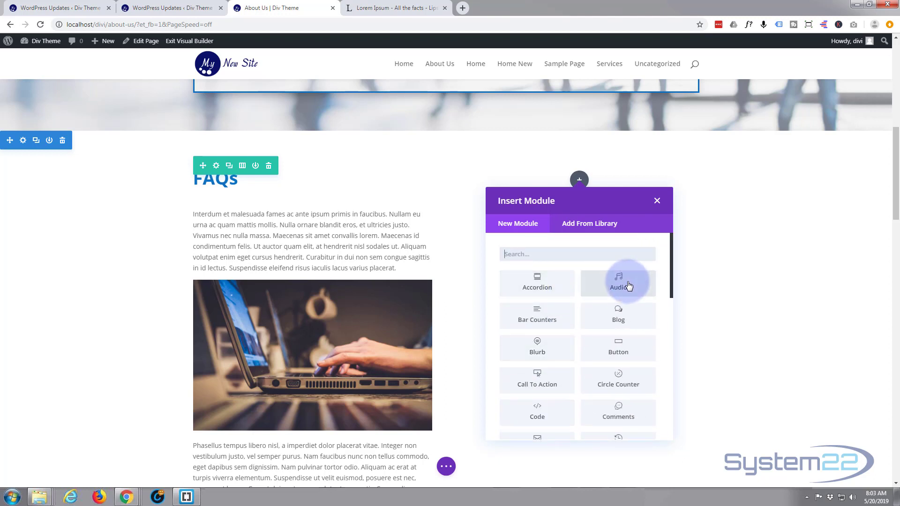
{"action": "left_click", "coordinate": [541, 287]}
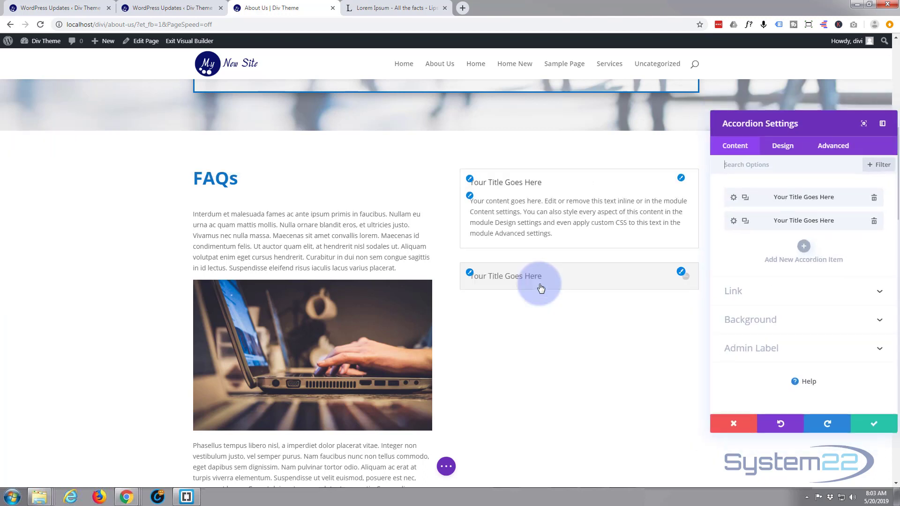
{"action": "left_click", "coordinate": [682, 274]}
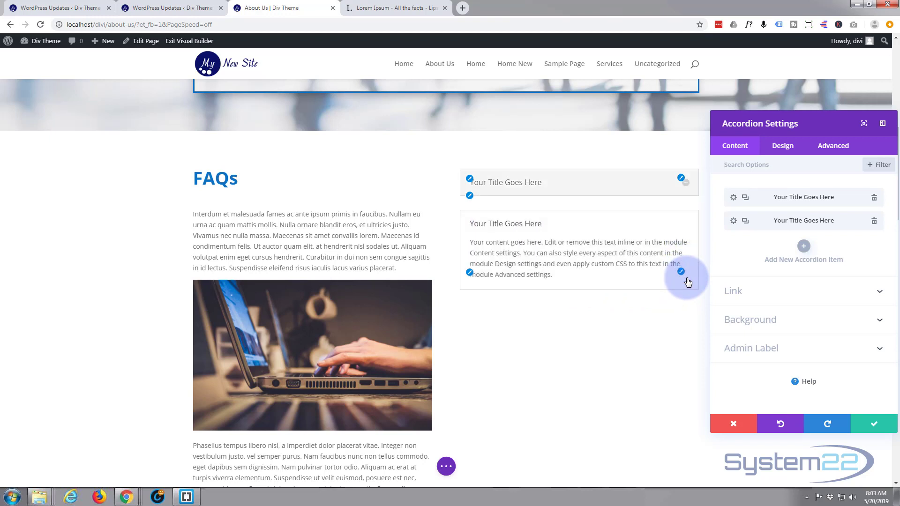
{"action": "left_click", "coordinate": [686, 184]}
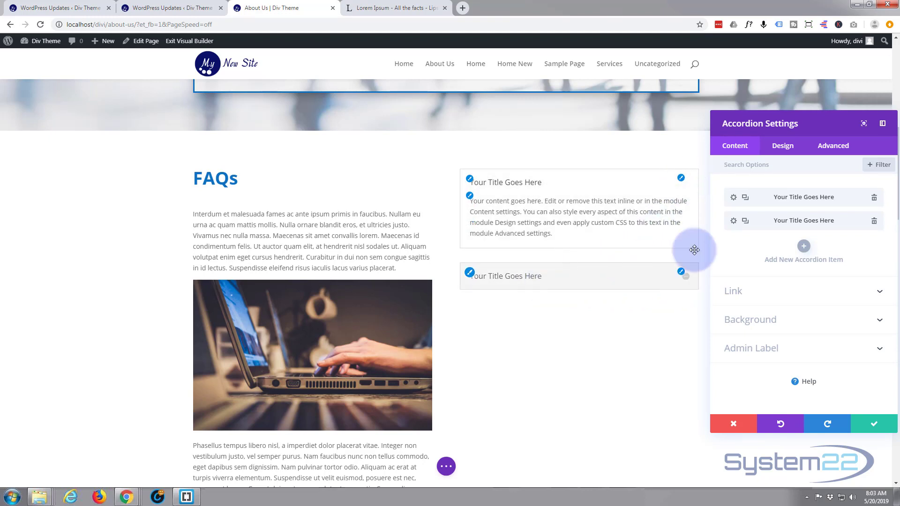
Title the first accordion item 'Question 1' and add an empty line before its body text
{"action": "left_click", "coordinate": [734, 198]}
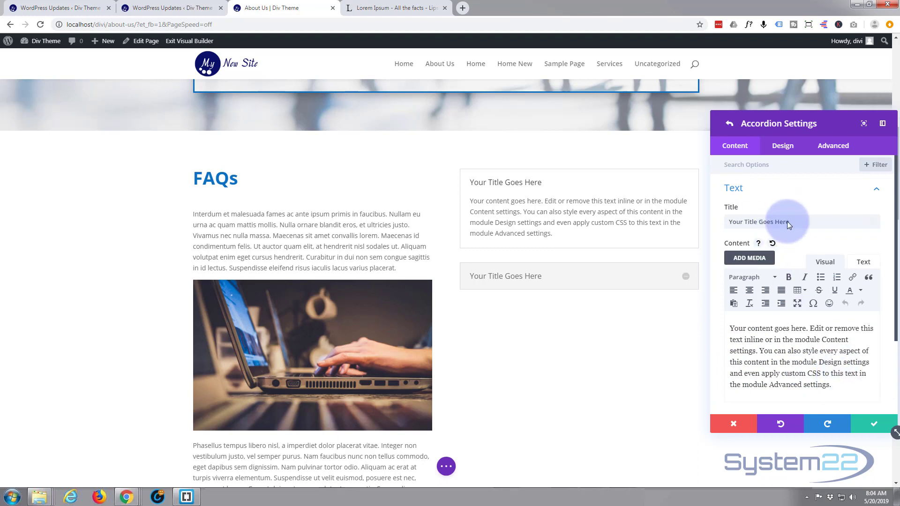
{"action": "left_click_drag", "start_coordinate": [789, 222], "coordinate": [703, 224]}
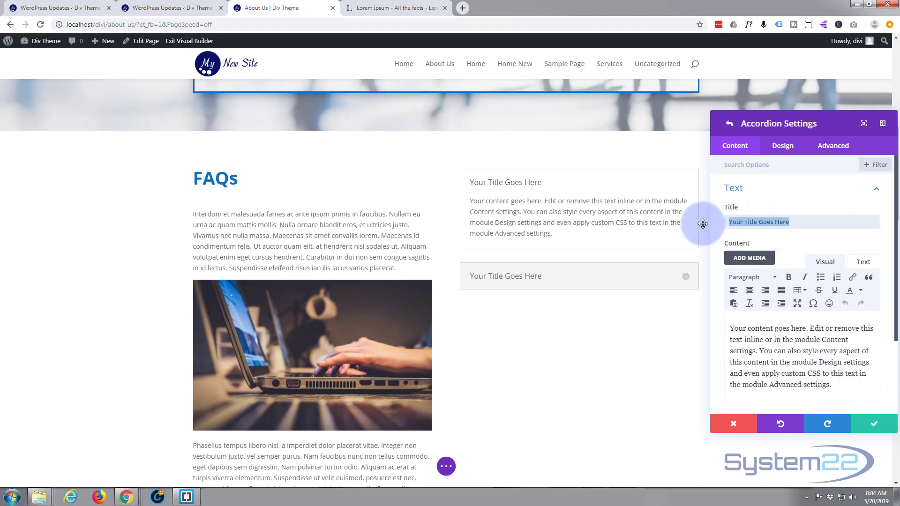
{"action": "type", "text": "Que"}
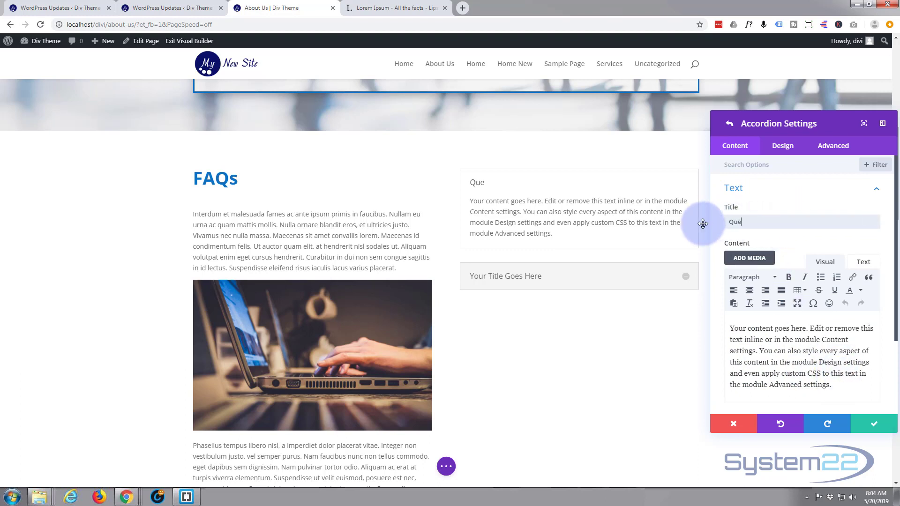
{"action": "type", "text": "stion 1"}
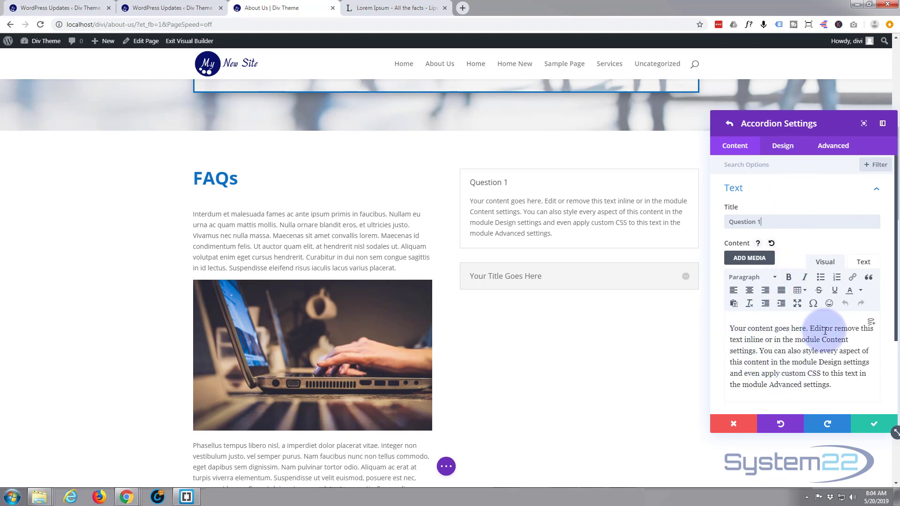
{"action": "left_click", "coordinate": [730, 329]}
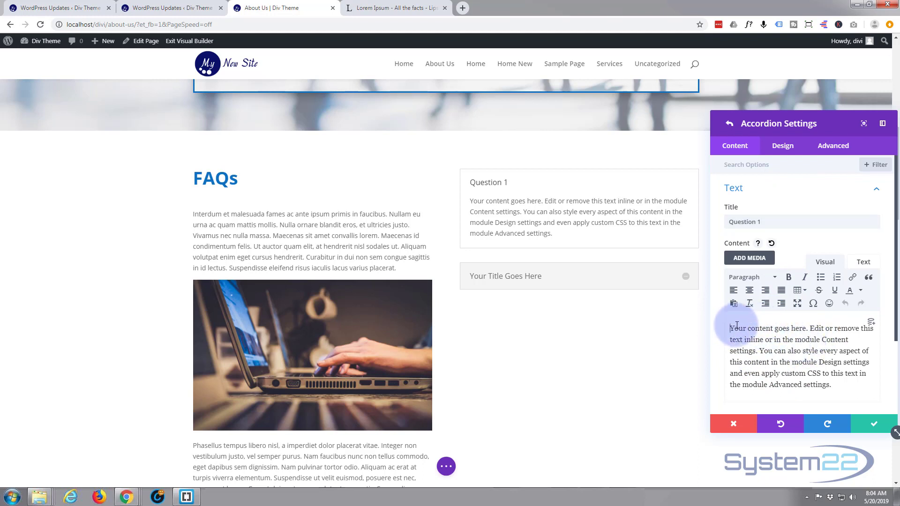
{"action": "key", "text": "Return"}
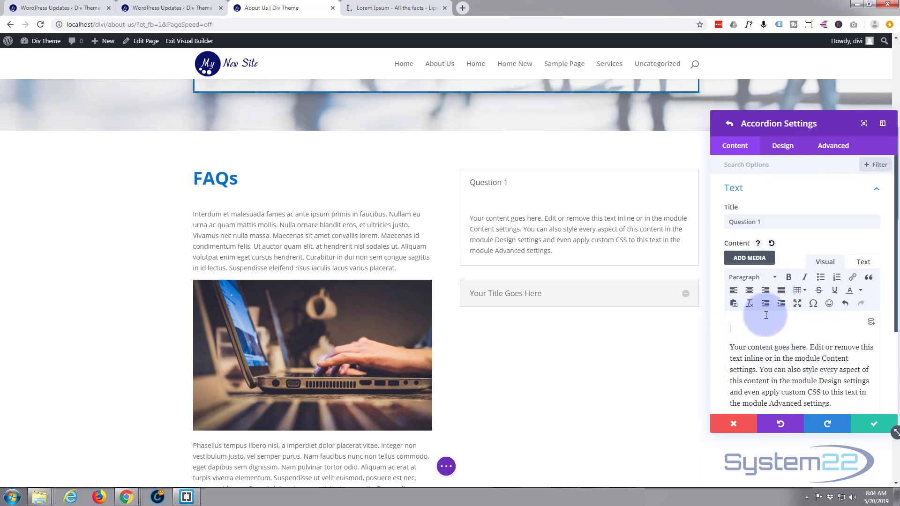
Insert the phone photo business-05.jpg into Question 1's answer, centred at full size 800 × 510
{"action": "left_click", "coordinate": [748, 259]}
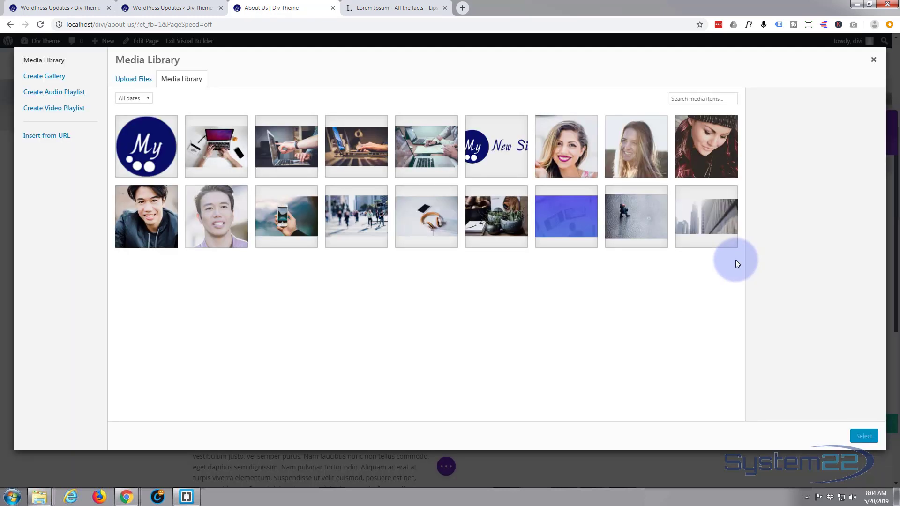
{"action": "left_click", "coordinate": [297, 217]}
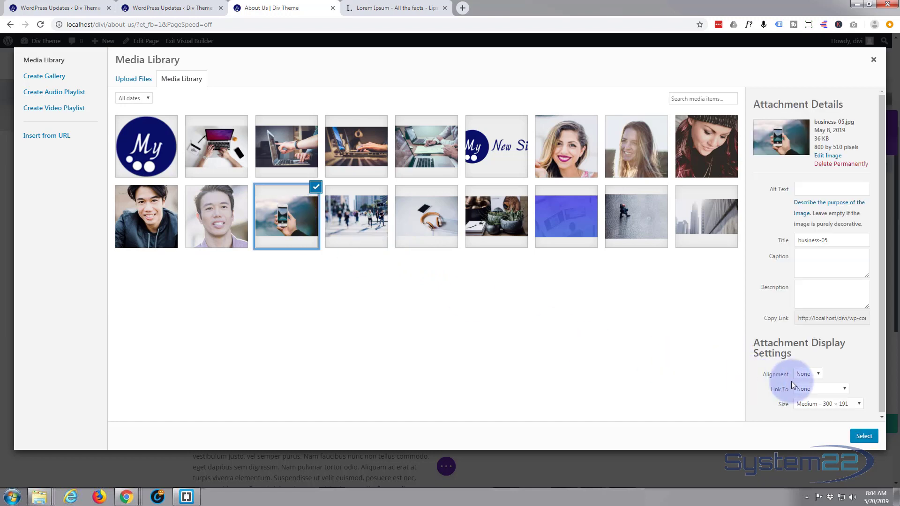
{"action": "left_click", "coordinate": [818, 374]}
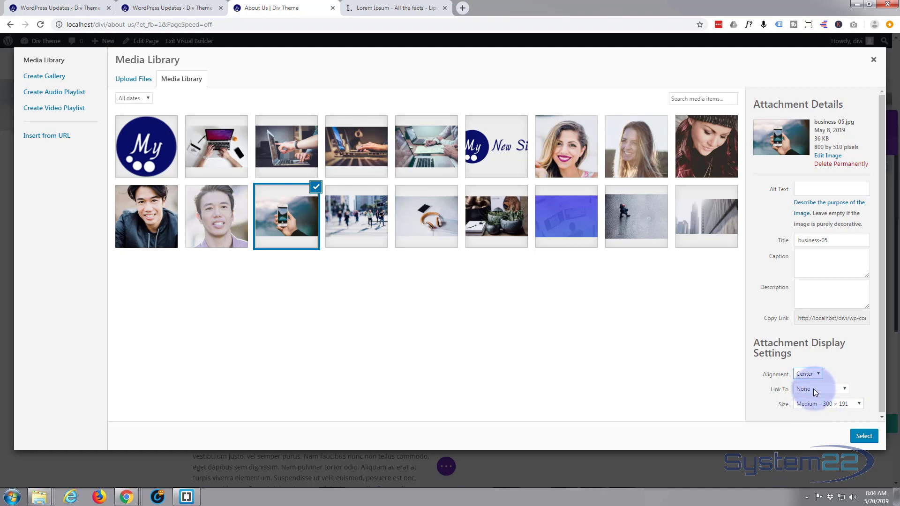
{"action": "left_click", "coordinate": [859, 404]}
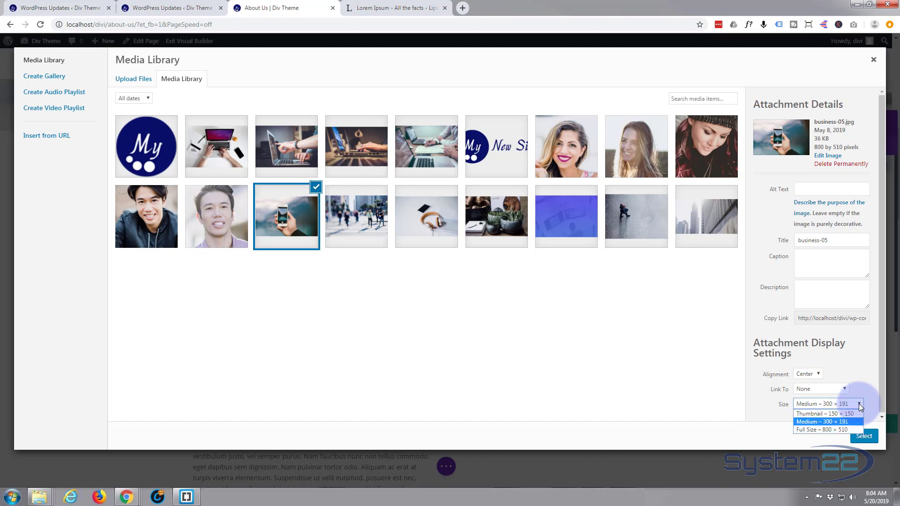
{"action": "left_click", "coordinate": [834, 430]}
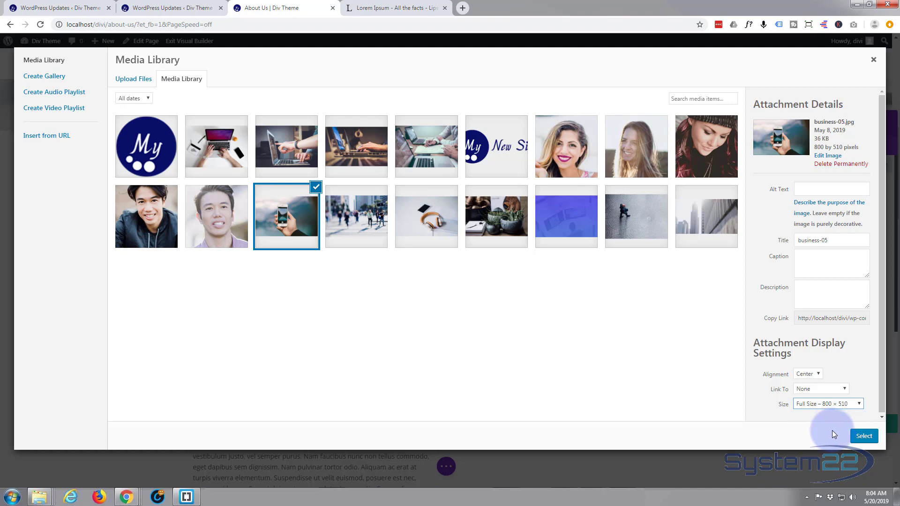
{"action": "left_click", "coordinate": [865, 436]}
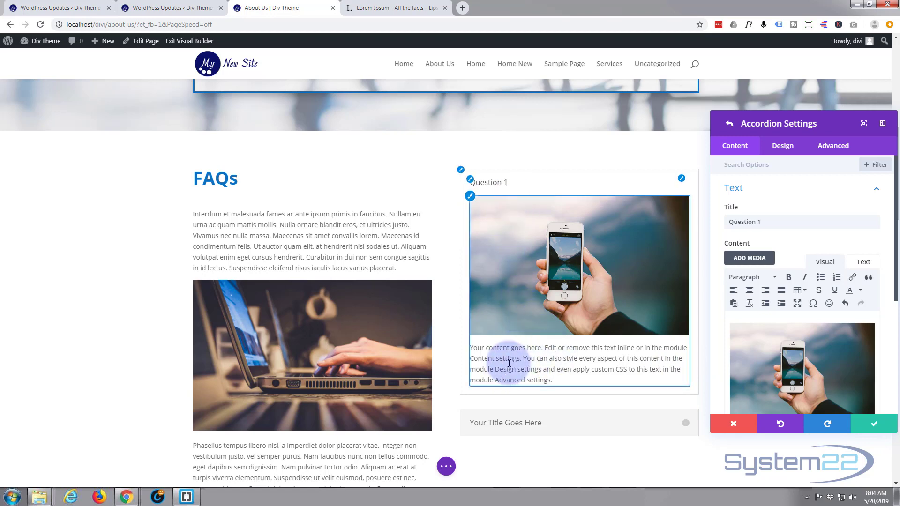
Colour the words 'Your content' in Question 1's answer blue
{"action": "left_click", "coordinate": [483, 348]}
{"action": "left_click_drag", "start_coordinate": [483, 349], "coordinate": [509, 347]}
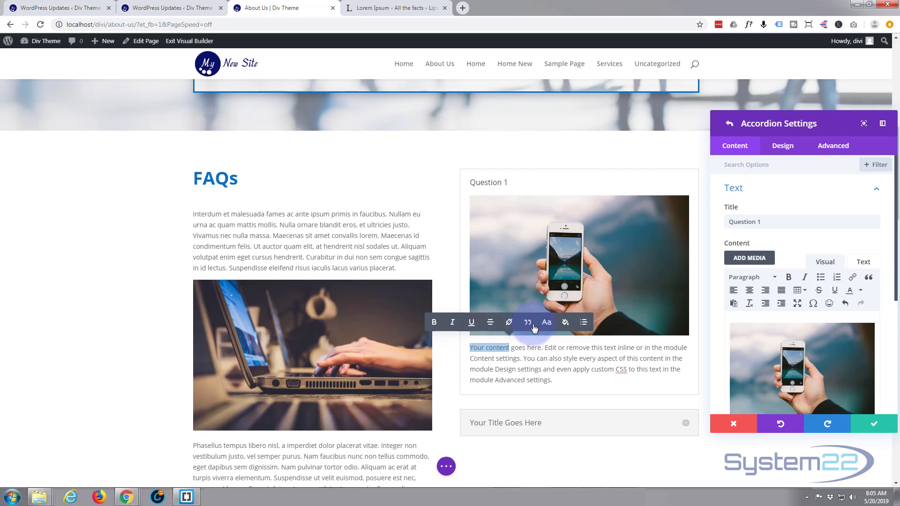
{"action": "left_click", "coordinate": [566, 324]}
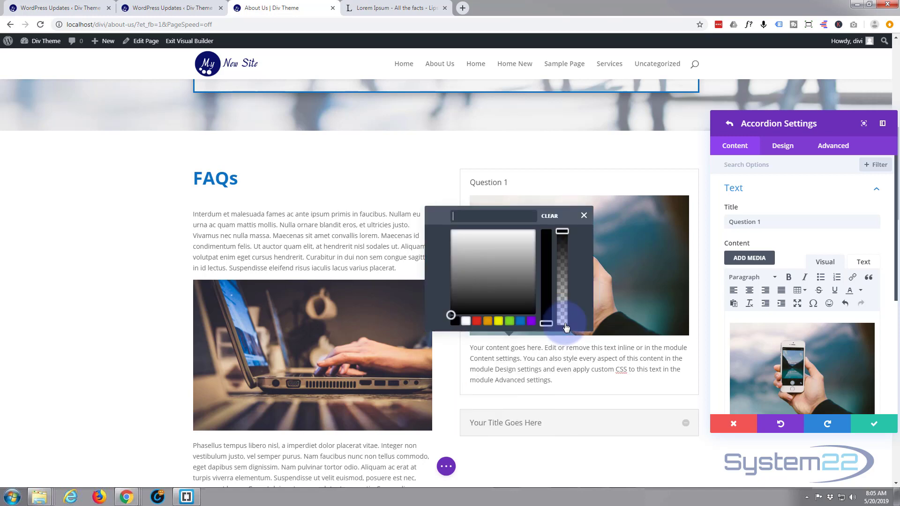
{"action": "left_click", "coordinate": [523, 321]}
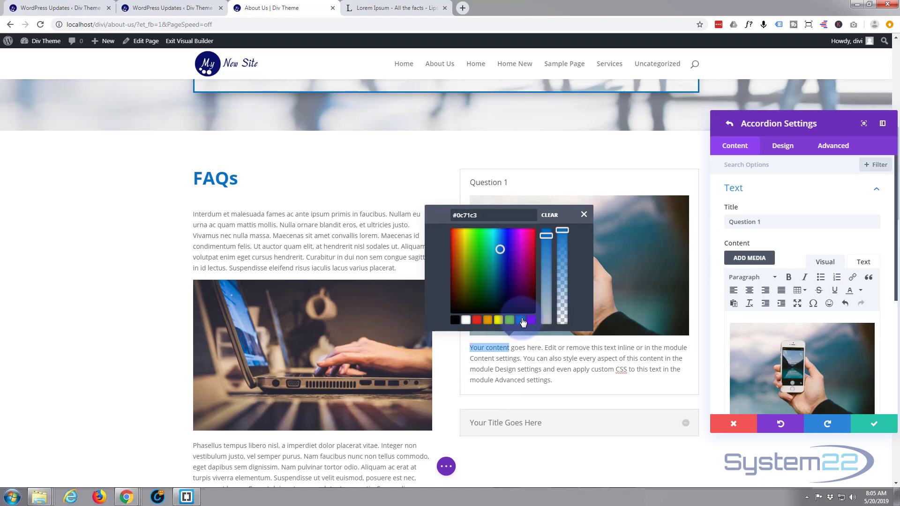
{"action": "left_click", "coordinate": [490, 347]}
Make the blue 'Your content' words bold as well
{"action": "left_click_drag", "start_coordinate": [471, 350], "coordinate": [510, 348]}
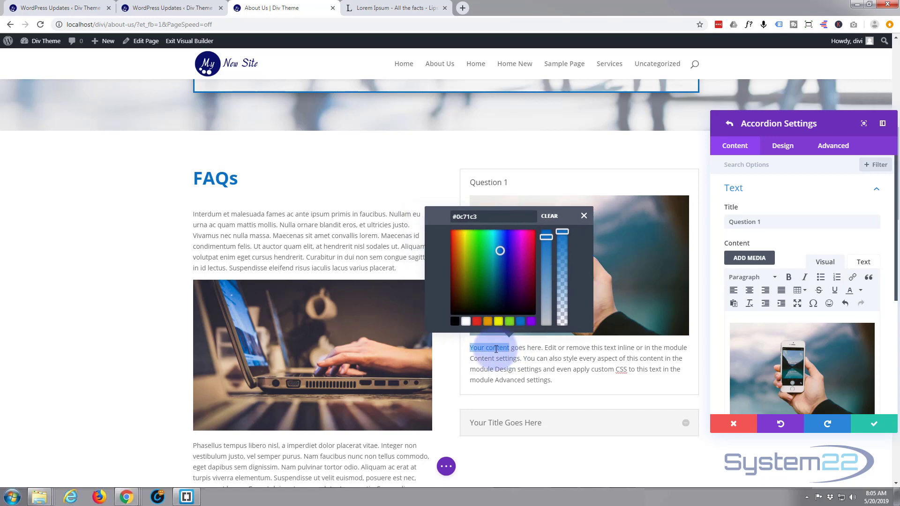
{"action": "left_click", "coordinate": [584, 217]}
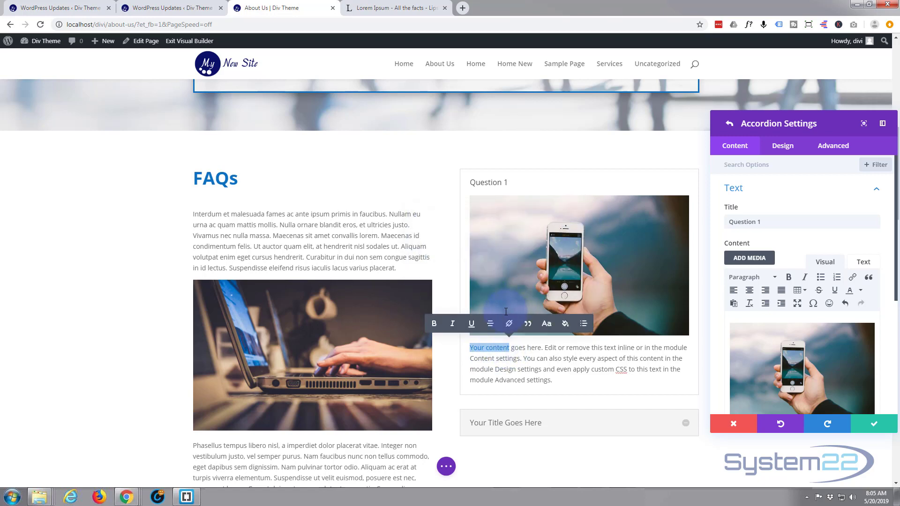
{"action": "left_click", "coordinate": [435, 325]}
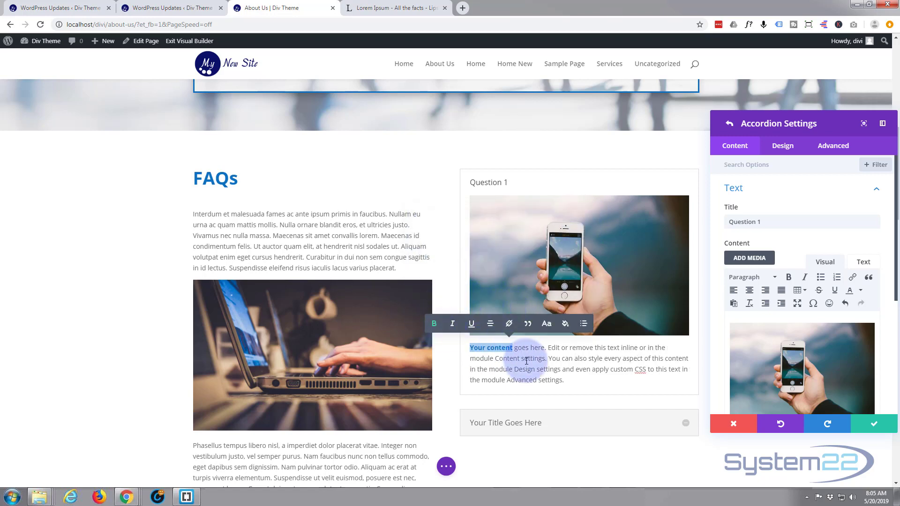
{"action": "left_click", "coordinate": [583, 380]}
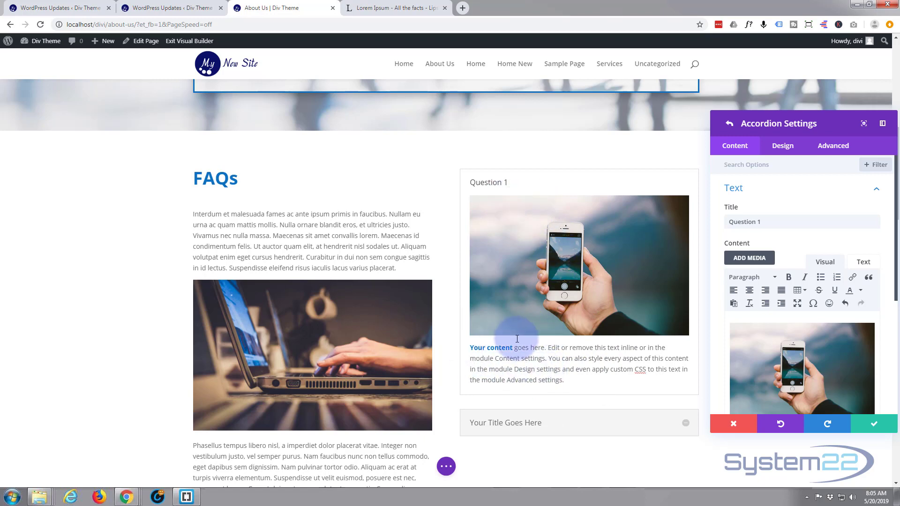
{"action": "scroll", "coordinate": [570, 359], "scroll_direction": "down", "scroll_amount": 2}
{"action": "scroll", "coordinate": [570, 360], "scroll_direction": "down", "scroll_amount": 3}
{"action": "scroll", "coordinate": [557, 358], "scroll_direction": "up", "scroll_amount": 3}
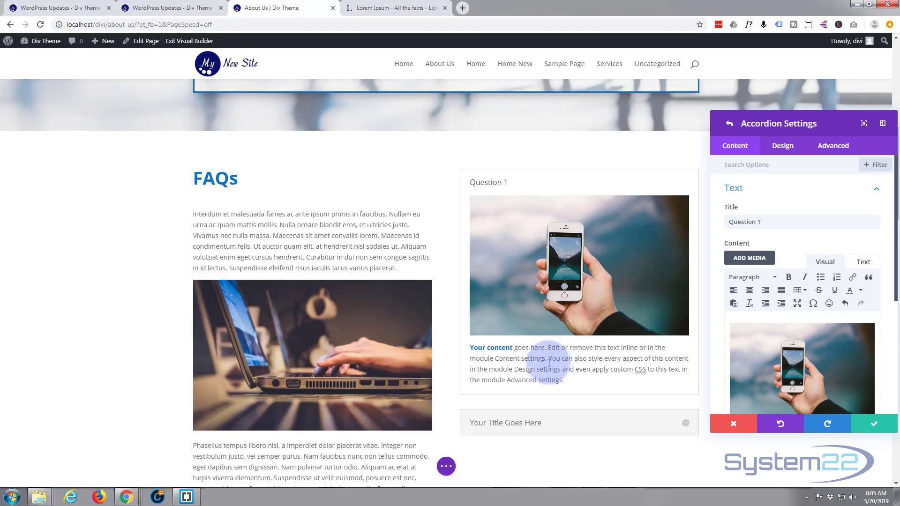
{"action": "scroll", "coordinate": [534, 370], "scroll_direction": "down", "scroll_amount": 2}
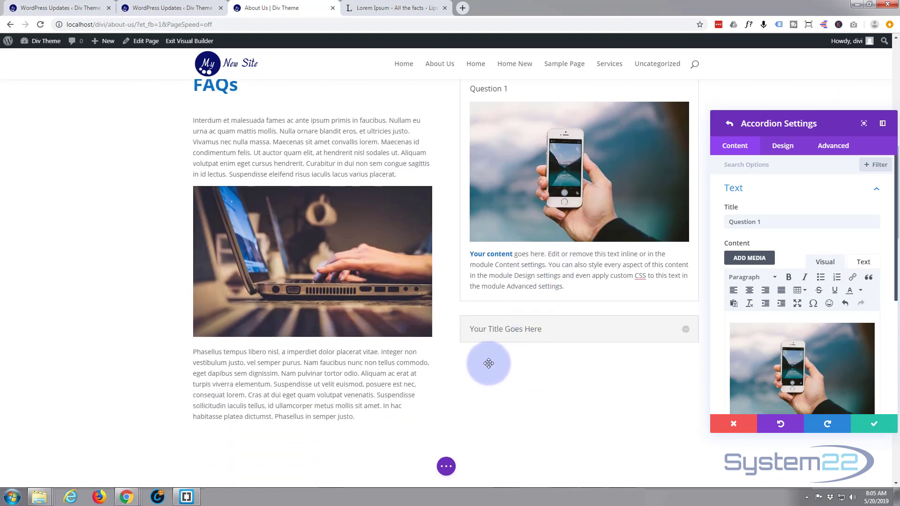
{"action": "scroll", "coordinate": [545, 309], "scroll_direction": "up", "scroll_amount": 1}
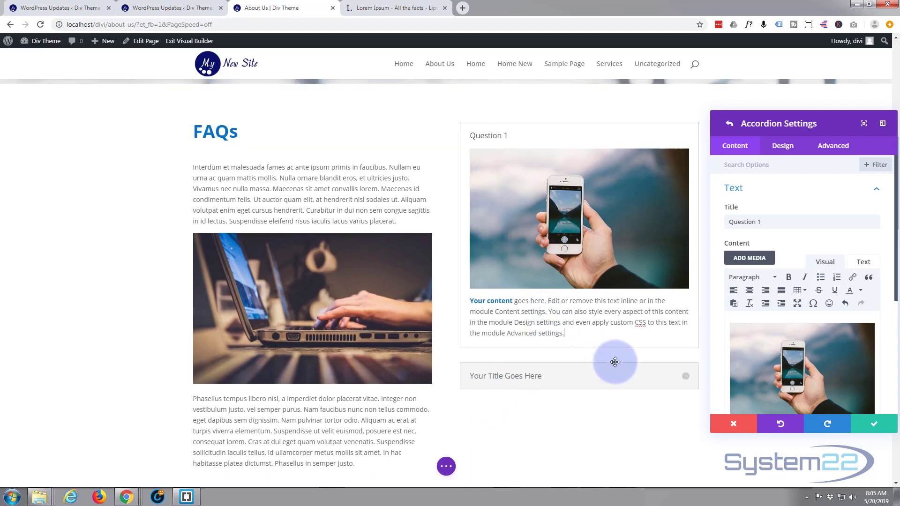
Save the Question 1 item's changes and reopen its item settings
{"action": "left_click", "coordinate": [686, 380]}
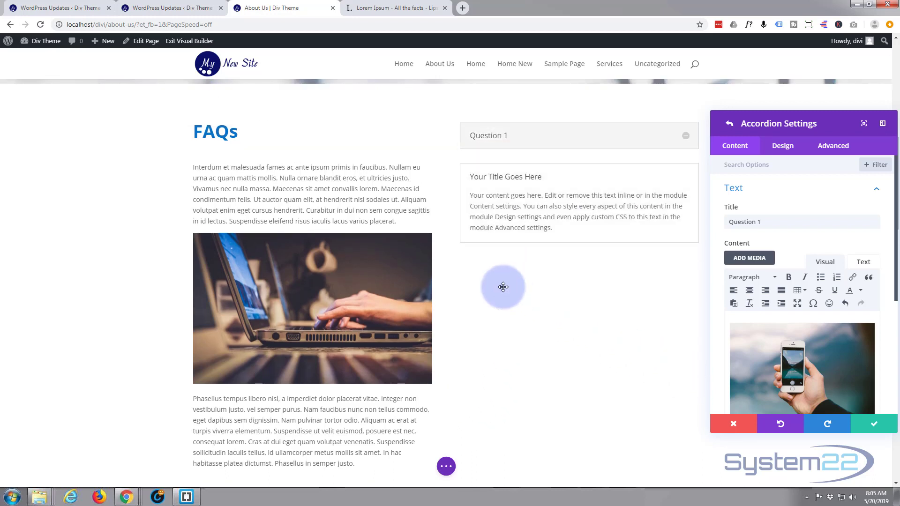
{"action": "left_click", "coordinate": [577, 140]}
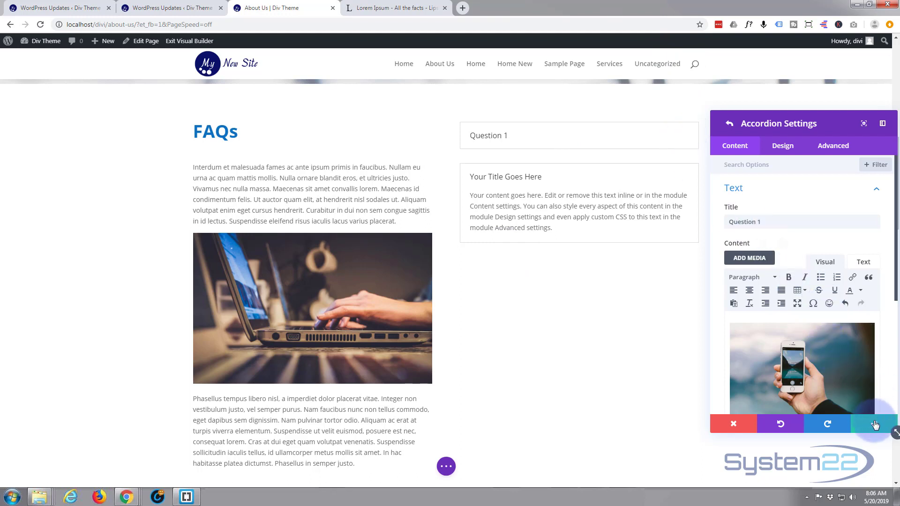
{"action": "left_click", "coordinate": [883, 420]}
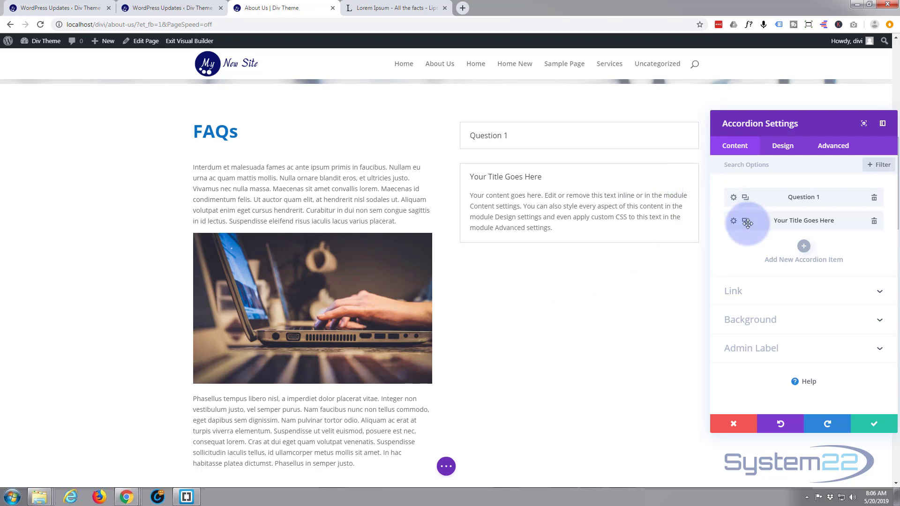
{"action": "left_click", "coordinate": [734, 198]}
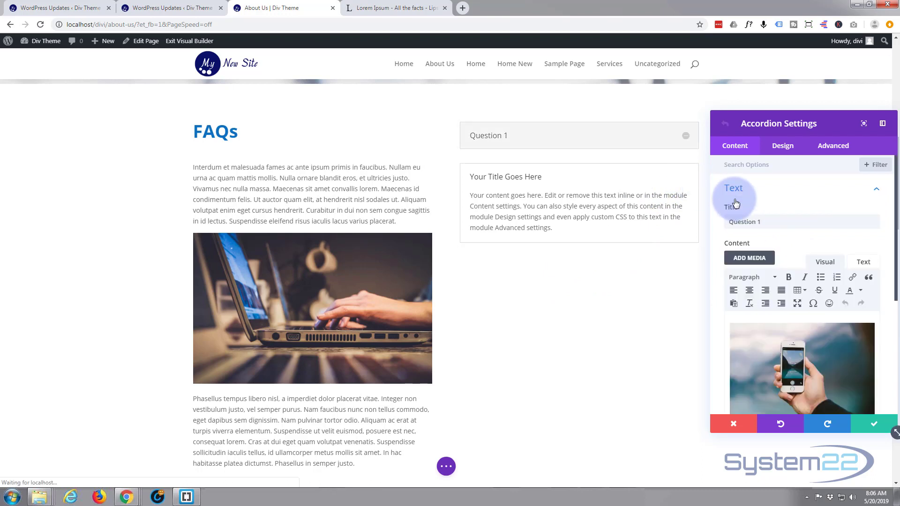
Give Question 1 a white toggle icon, blue open title and blue closed-header background
{"action": "left_click", "coordinate": [776, 147]}
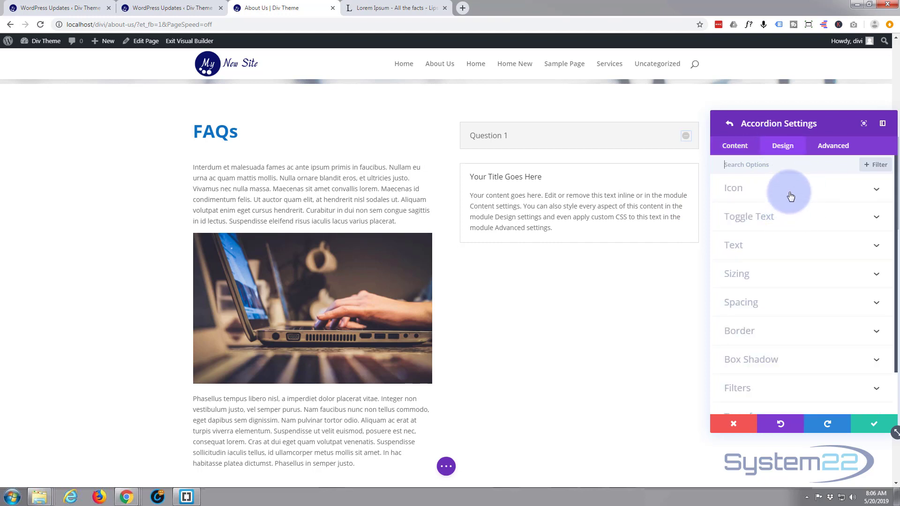
{"action": "left_click", "coordinate": [686, 140]}
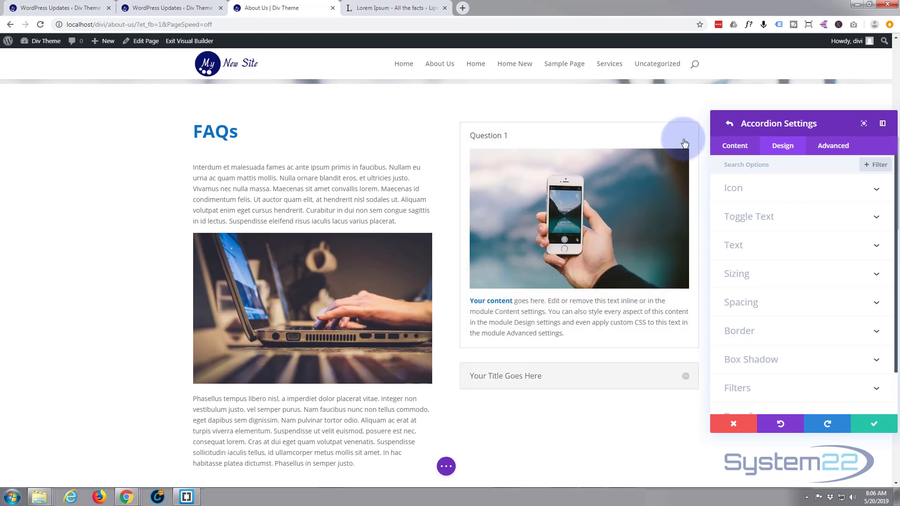
{"action": "left_click", "coordinate": [824, 189]}
{"action": "left_click", "coordinate": [773, 229]}
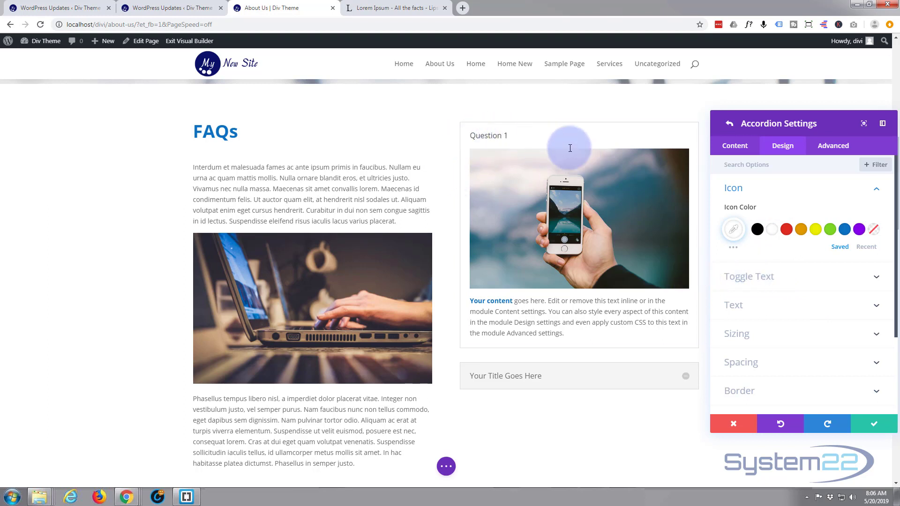
{"action": "left_click", "coordinate": [788, 280]}
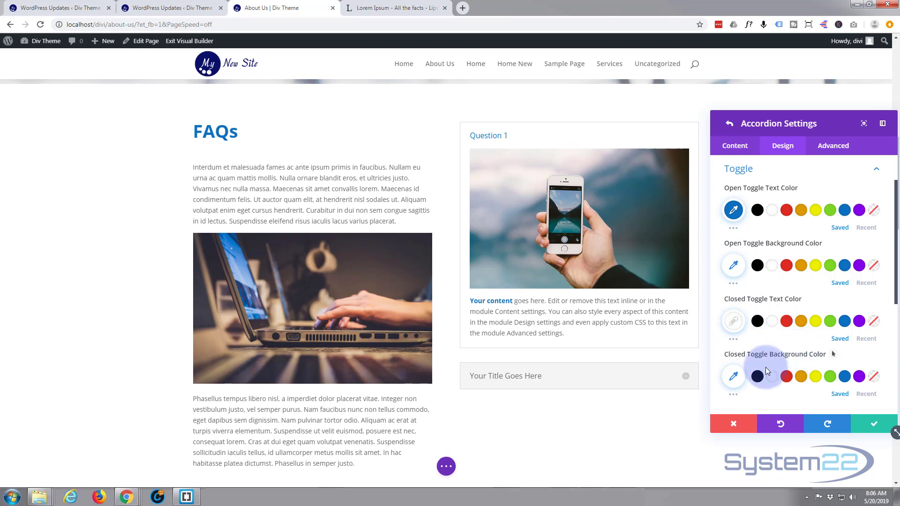
{"action": "left_click", "coordinate": [845, 378]}
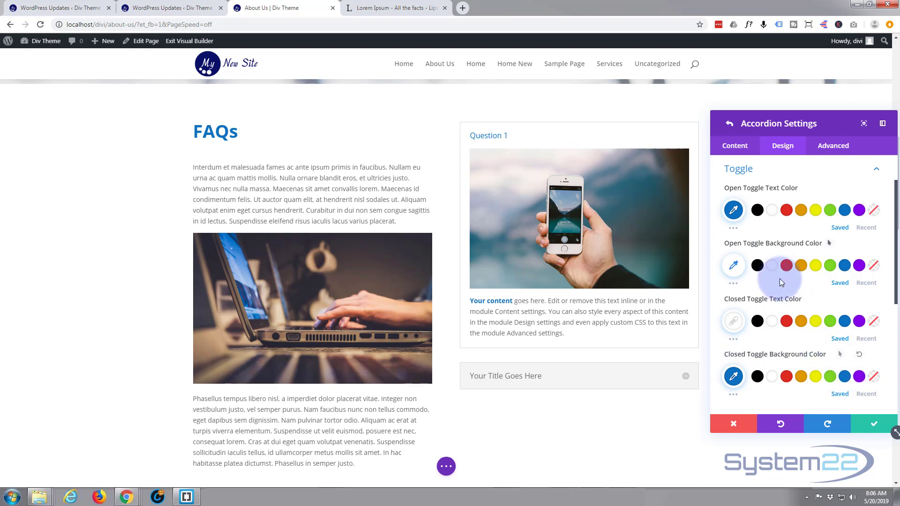
{"action": "left_click", "coordinate": [686, 379]}
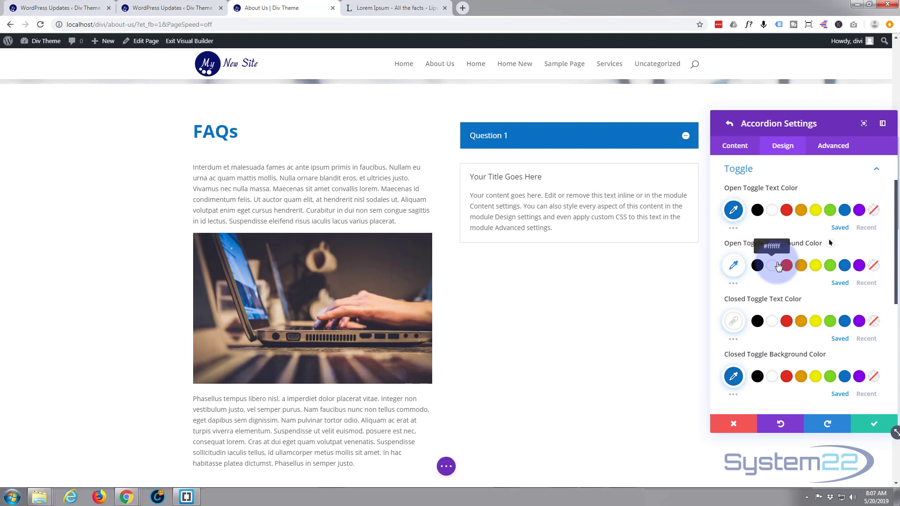
{"action": "scroll", "coordinate": [779, 267], "scroll_direction": "down", "scroll_amount": 3}
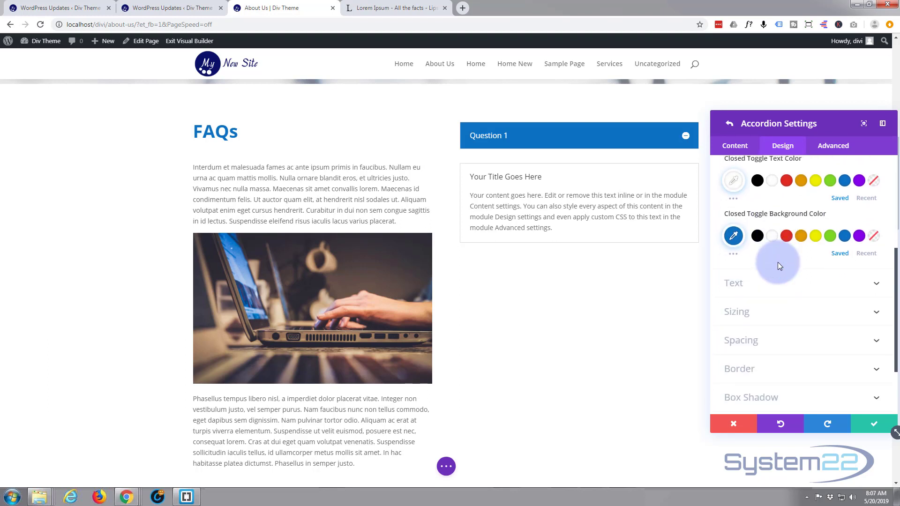
{"action": "scroll", "coordinate": [778, 265], "scroll_direction": "down", "scroll_amount": 2}
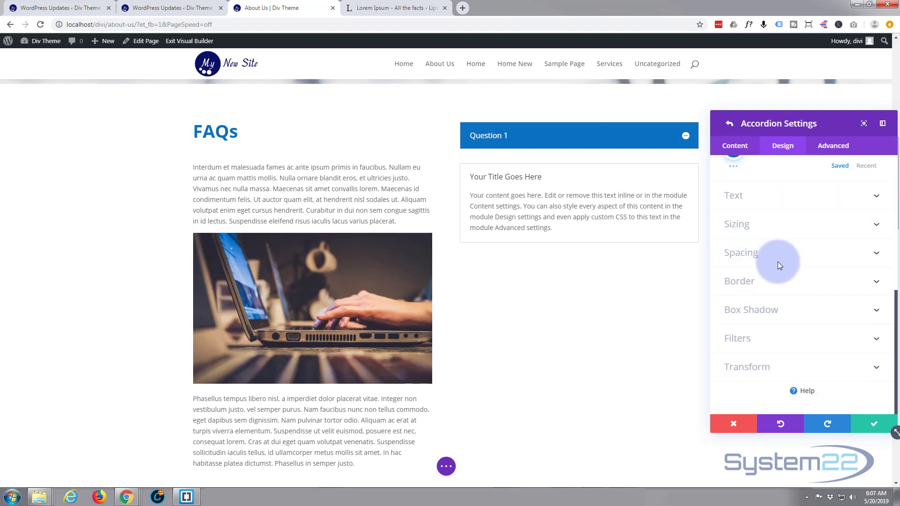
Apply a box shadow preset (0px horizontal, 12px vertical) beneath Question 1
{"action": "left_click", "coordinate": [786, 315]}
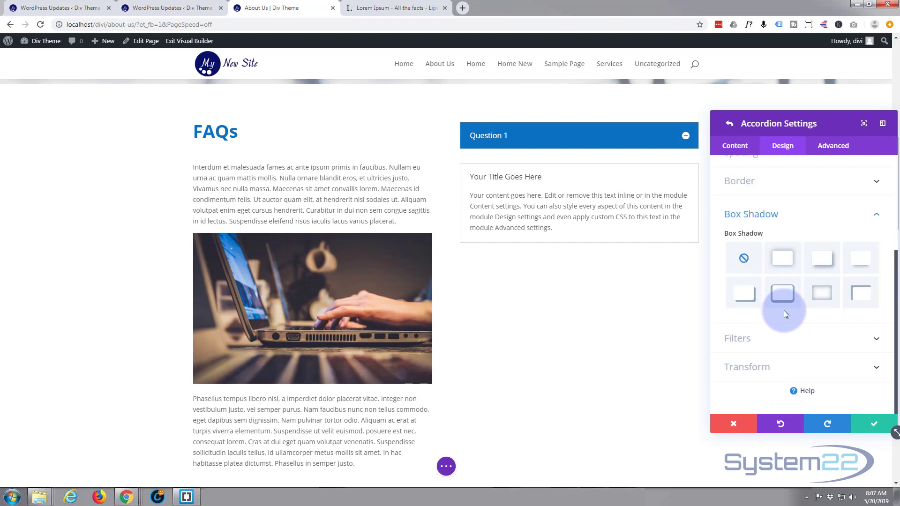
{"action": "left_click", "coordinate": [866, 266]}
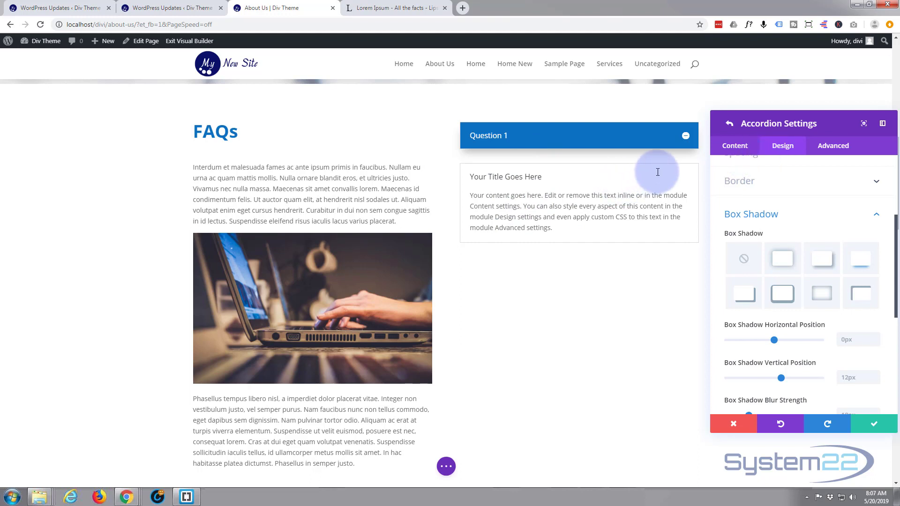
Duplicate the accordion item four times, giving six items in total
{"action": "left_click", "coordinate": [735, 146]}
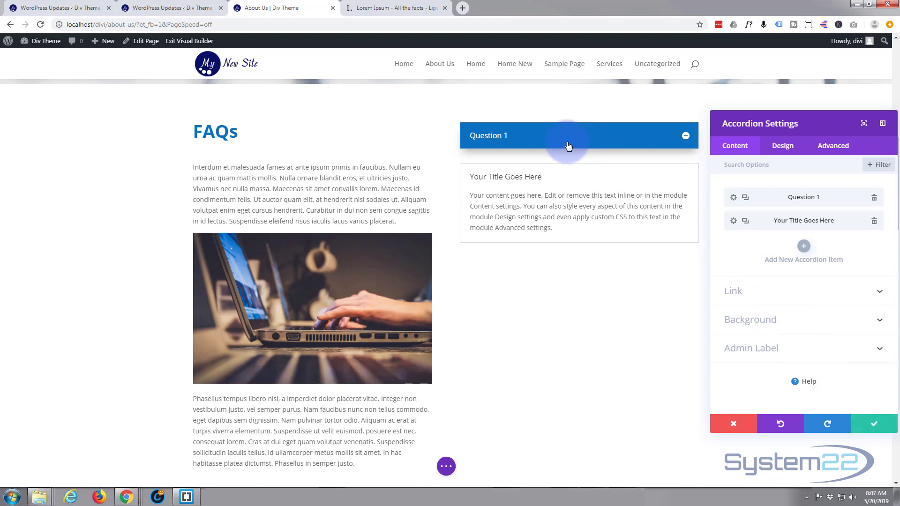
{"action": "left_click", "coordinate": [746, 222]}
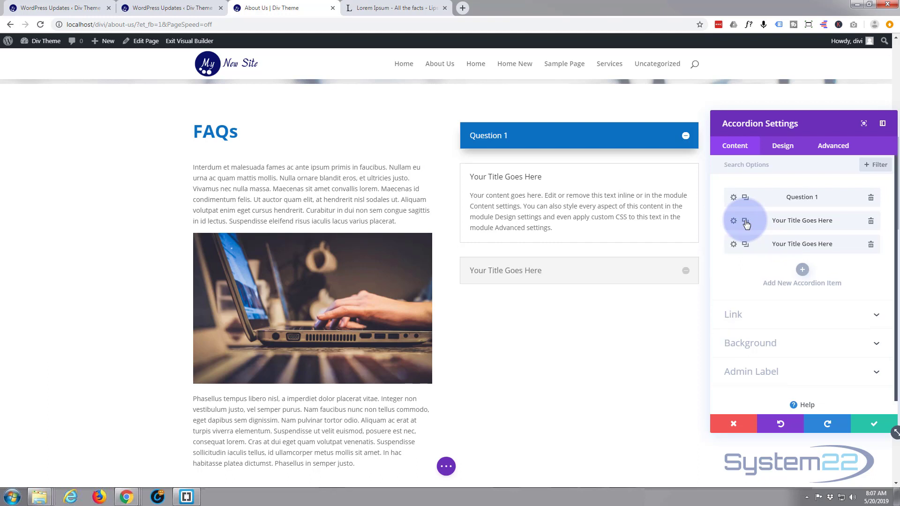
{"action": "left_click", "coordinate": [746, 222]}
{"action": "left_click", "coordinate": [746, 222]}
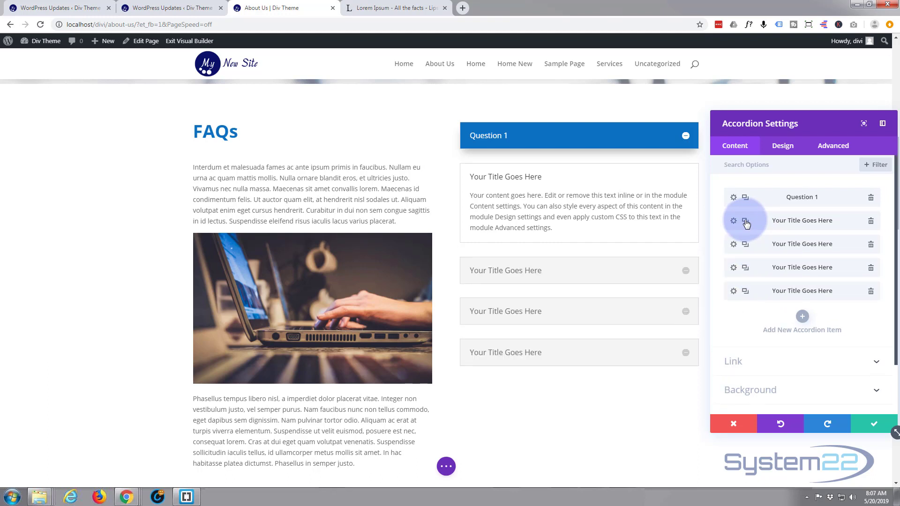
{"action": "left_click", "coordinate": [746, 222]}
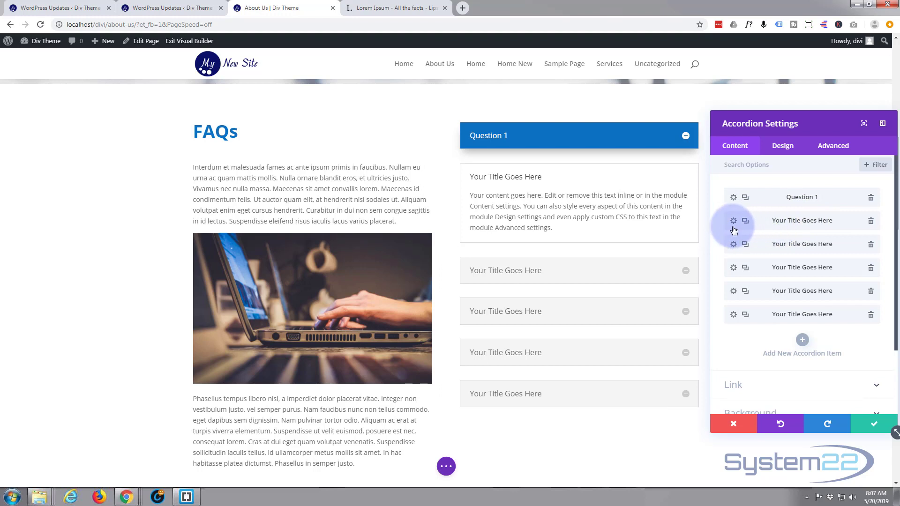
Title the second accordion item 'Question 2'
{"action": "left_click", "coordinate": [732, 221]}
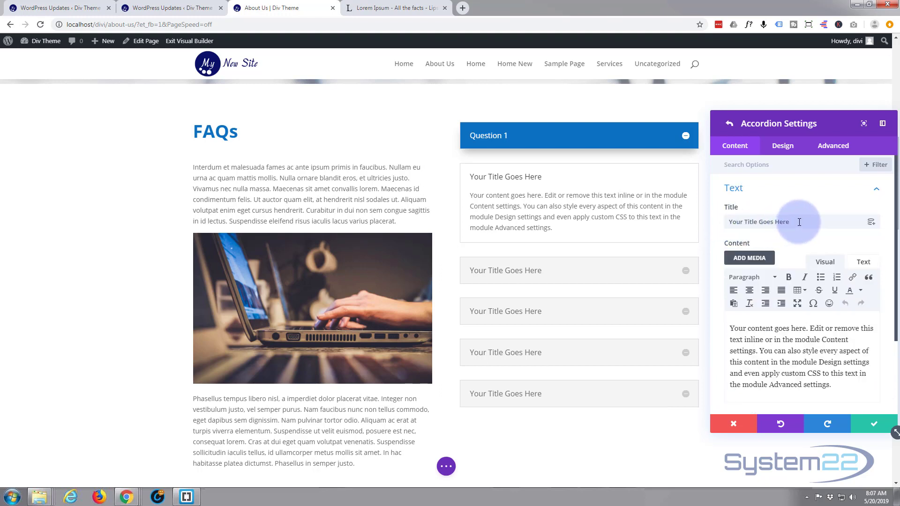
{"action": "left_click_drag", "start_coordinate": [797, 222], "coordinate": [696, 229]}
{"action": "type", "text": "Question 2"}
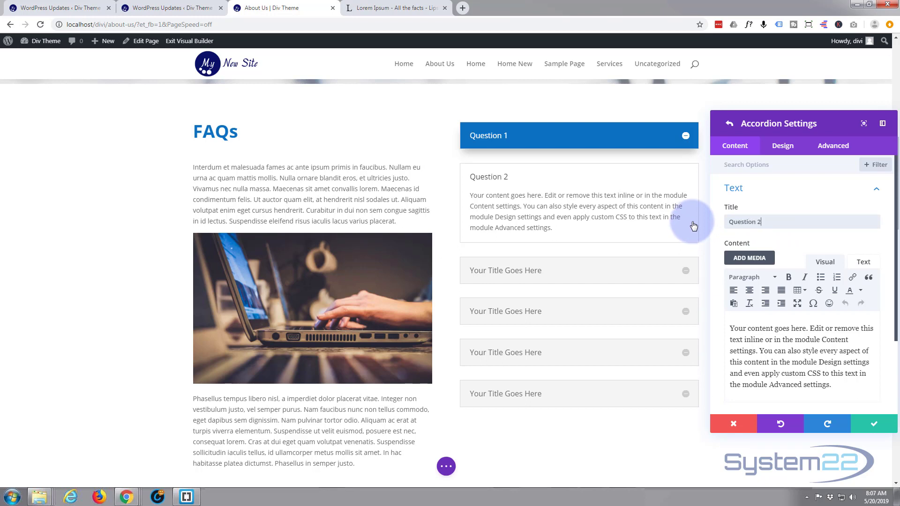
{"action": "left_click_drag", "start_coordinate": [778, 222], "coordinate": [703, 223]}
{"action": "key", "text": "ctrl+c"}
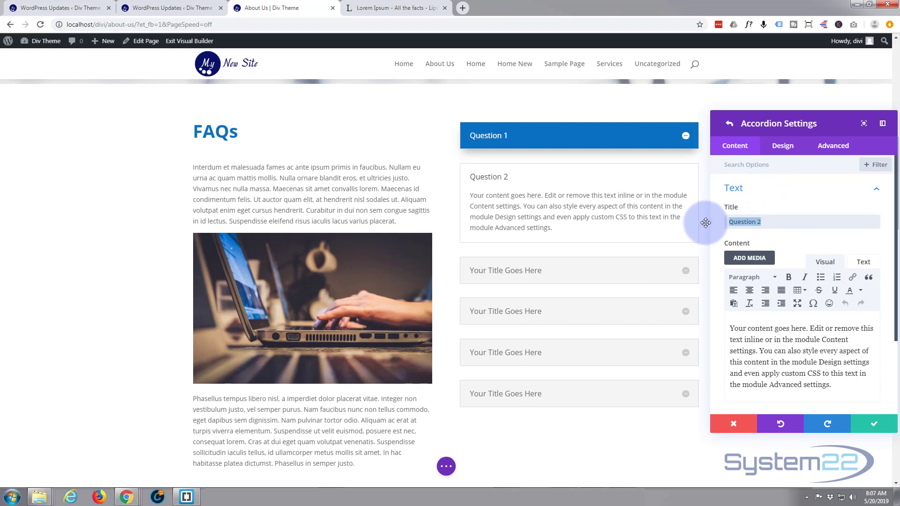
{"action": "left_click", "coordinate": [873, 424]}
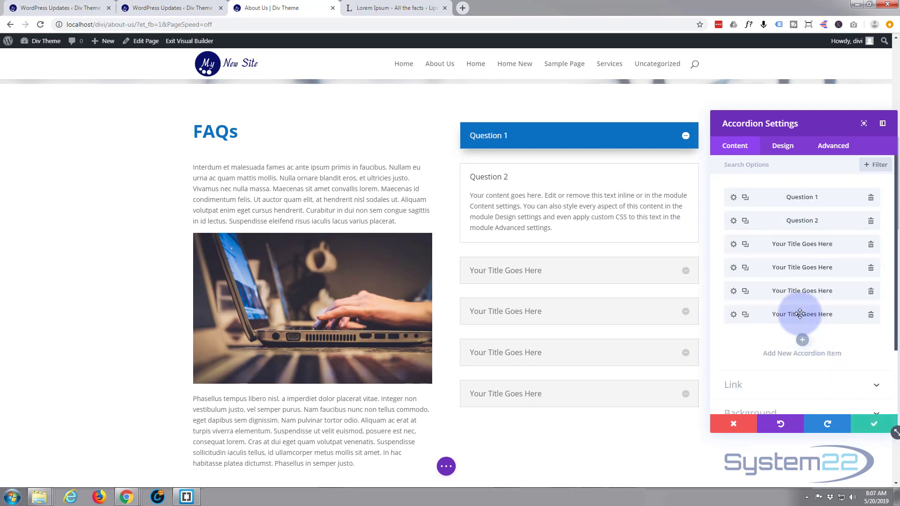
Title the third accordion item 'Question 3'
{"action": "left_click", "coordinate": [734, 245]}
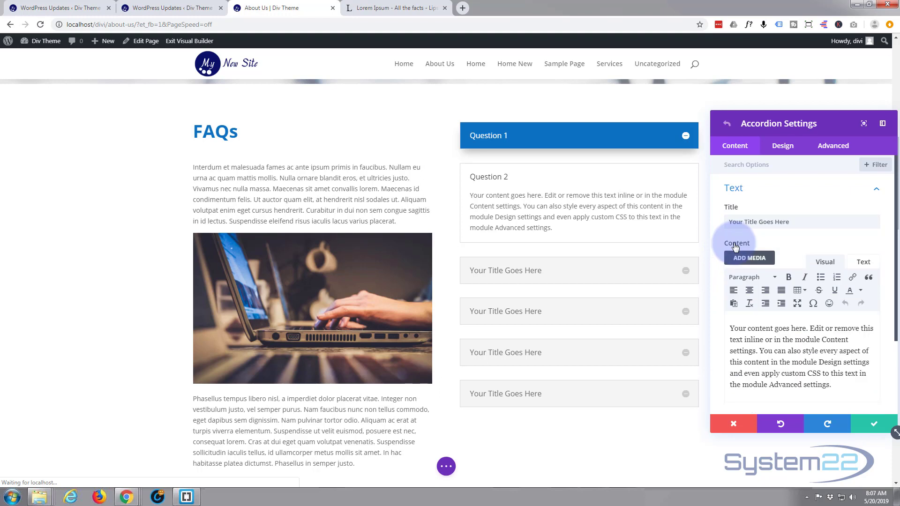
{"action": "triple_click", "coordinate": [779, 221]}
{"action": "key", "text": "ctrl+v"}
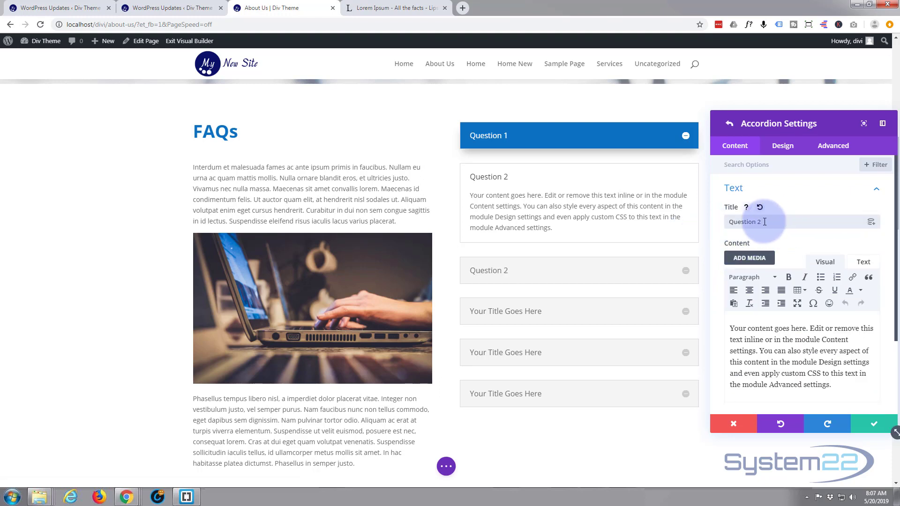
{"action": "double_click", "coordinate": [759, 222]}
{"action": "type", "text": "3"}
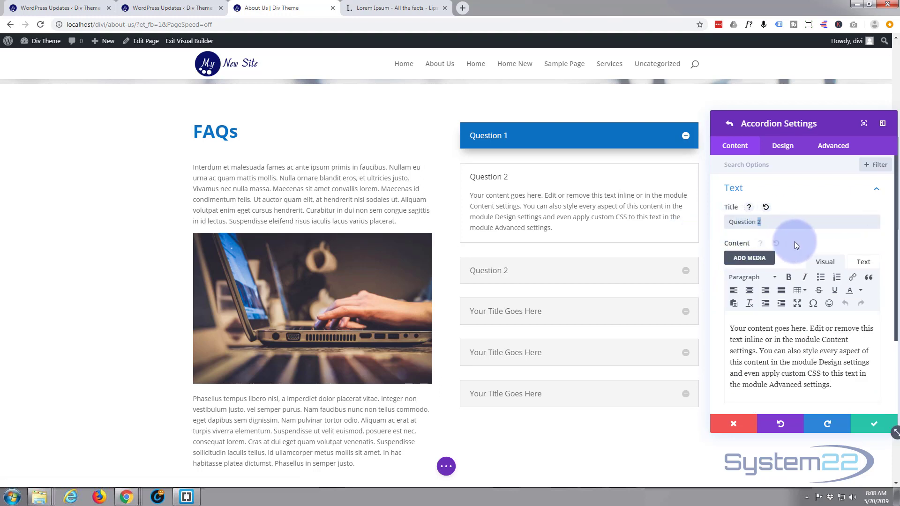
{"action": "left_click", "coordinate": [876, 429]}
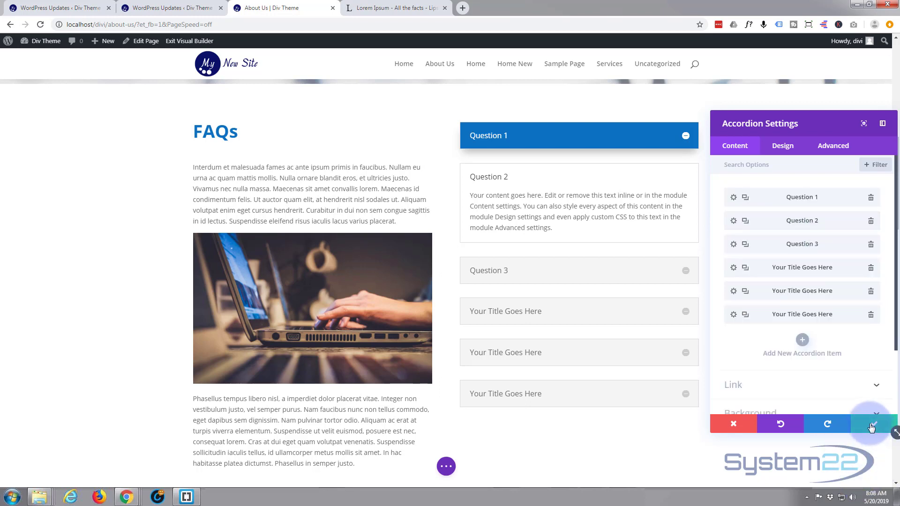
Title the fourth accordion item 'Question 4'
{"action": "left_click", "coordinate": [734, 268]}
{"action": "left_click_drag", "start_coordinate": [797, 222], "coordinate": [711, 233]}
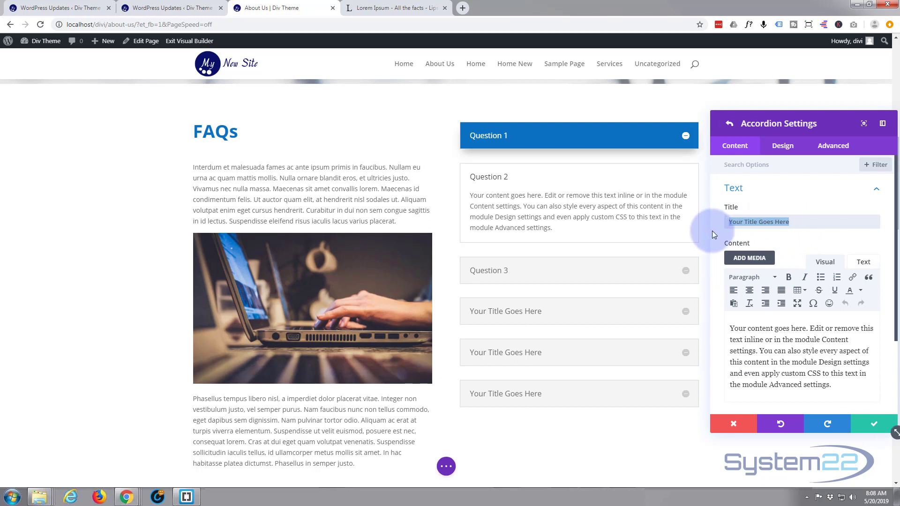
{"action": "key", "text": "ctrl+v"}
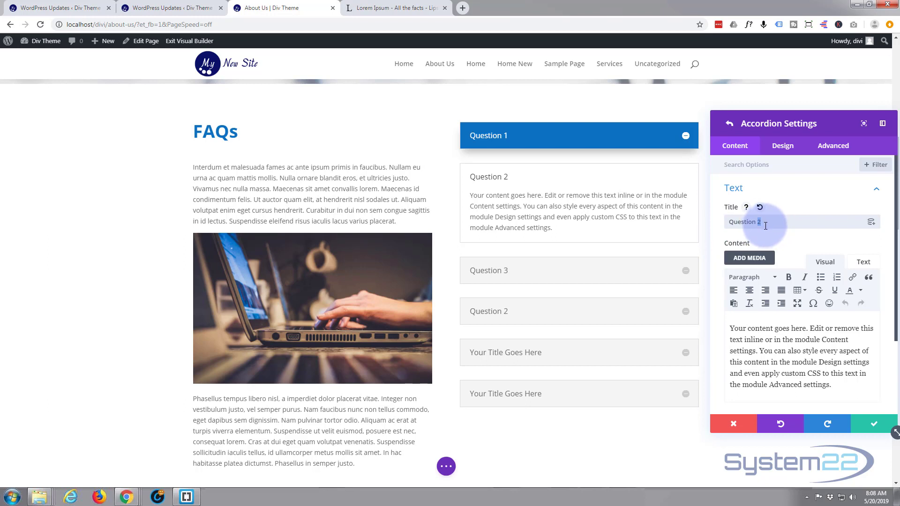
{"action": "type", "text": "4"}
{"action": "left_click", "coordinate": [873, 426]}
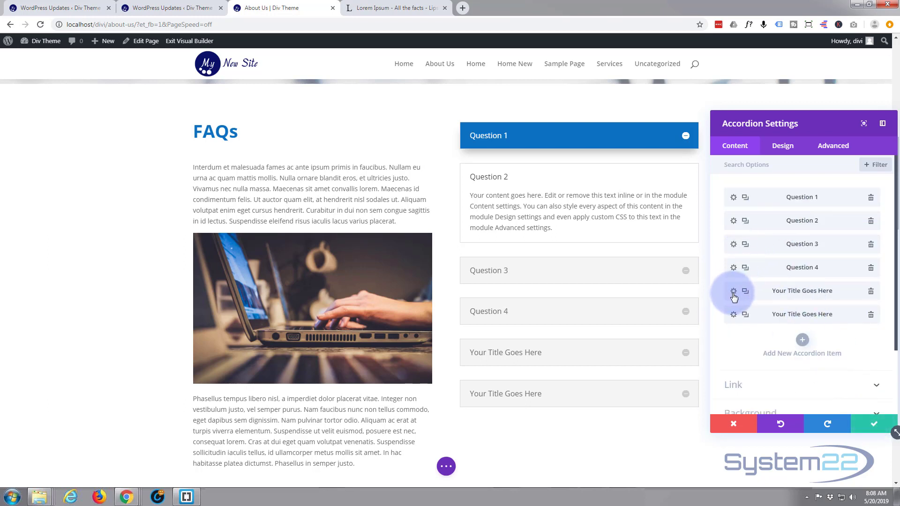
Title the fifth accordion item 'Question 5'
{"action": "left_click", "coordinate": [734, 291]}
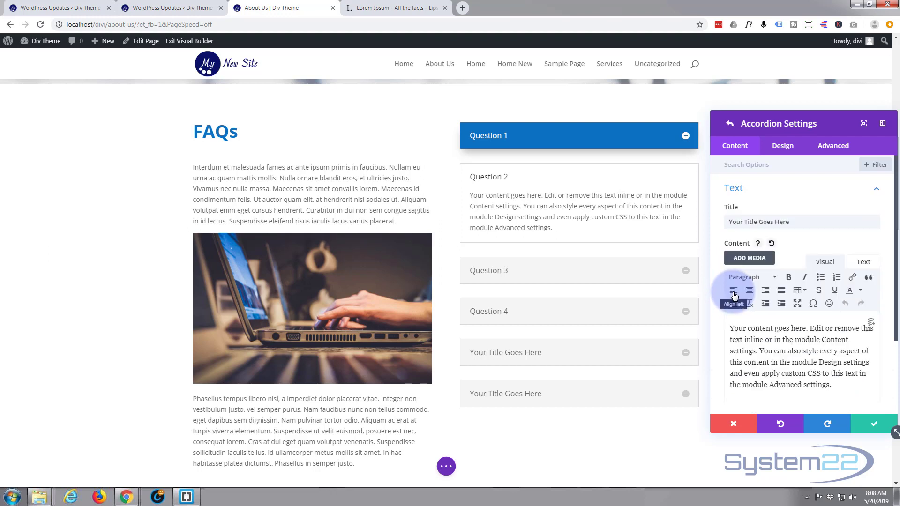
{"action": "left_click_drag", "start_coordinate": [804, 221], "coordinate": [700, 229]}
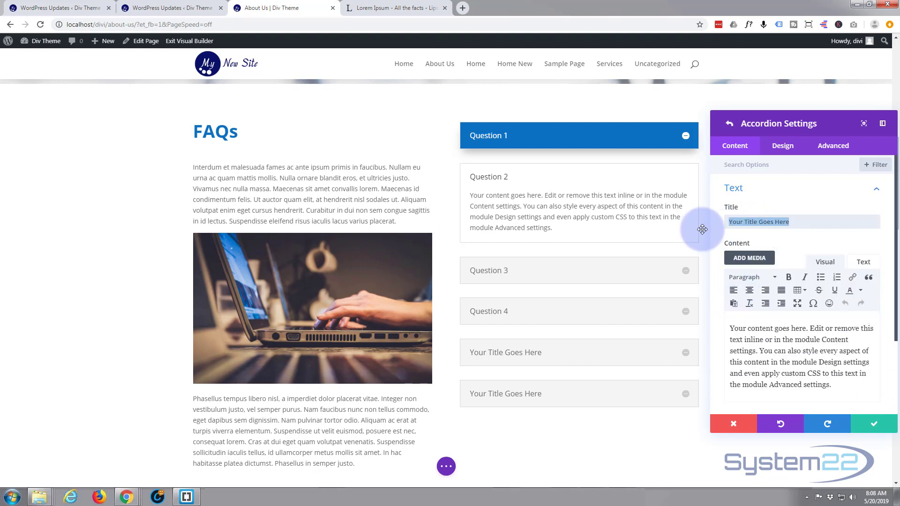
{"action": "type", "text": "Question 2"}
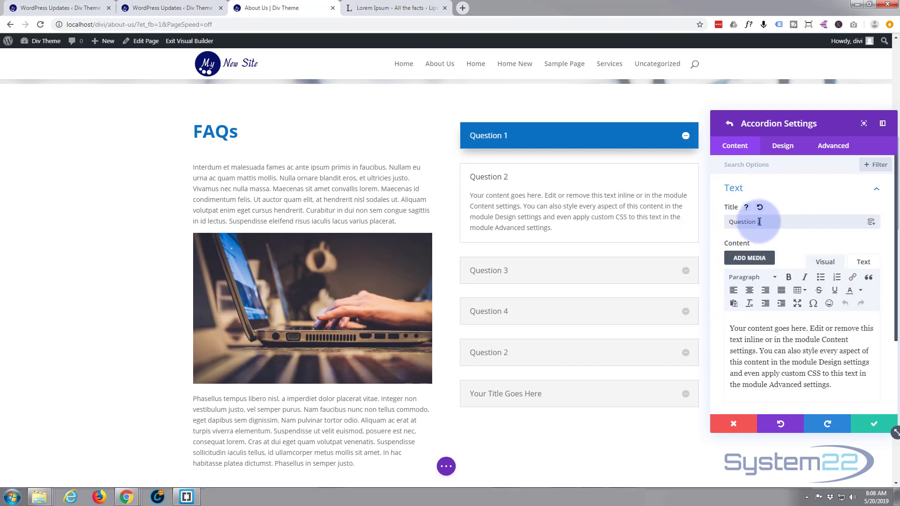
{"action": "left_click_drag", "start_coordinate": [759, 222], "coordinate": [772, 225]}
{"action": "type", "text": "5"}
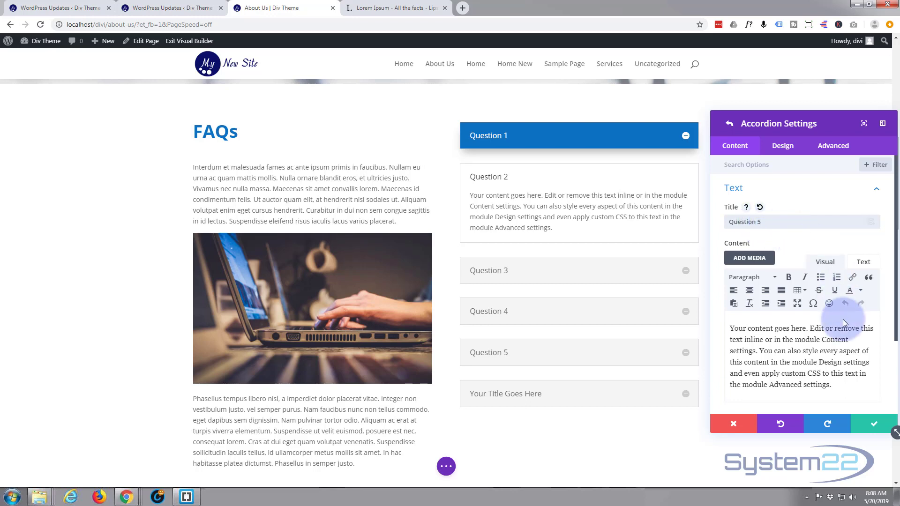
{"action": "left_click", "coordinate": [863, 416]}
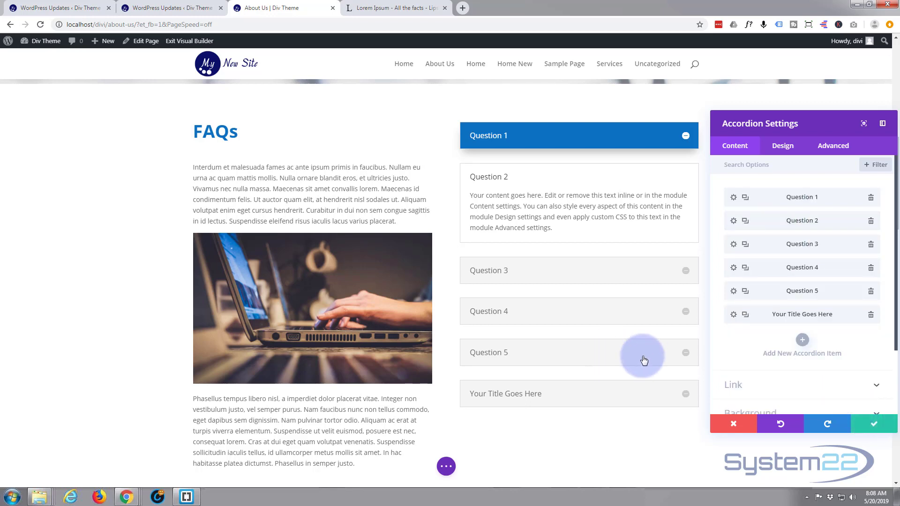
Title the sixth item 'Question 5' too and expand Question 1 to show its image
{"action": "left_click", "coordinate": [734, 315]}
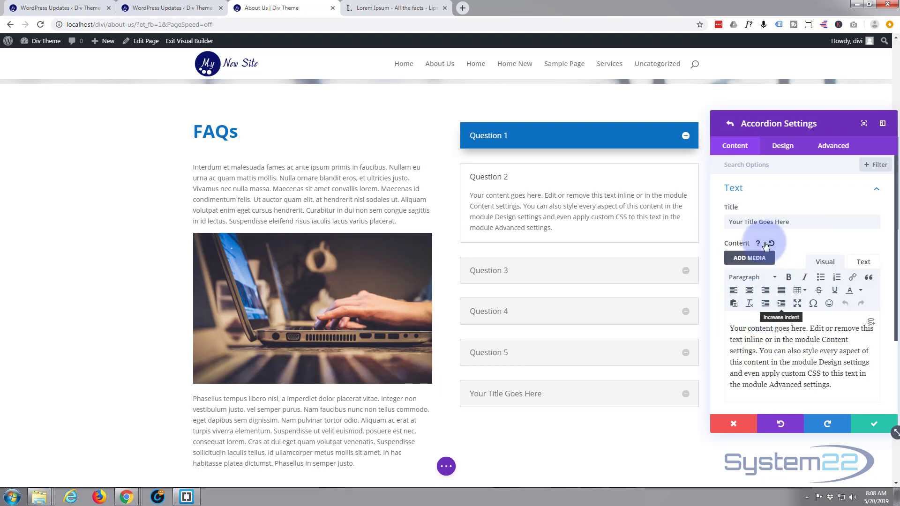
{"action": "left_click_drag", "start_coordinate": [797, 221], "coordinate": [702, 225]}
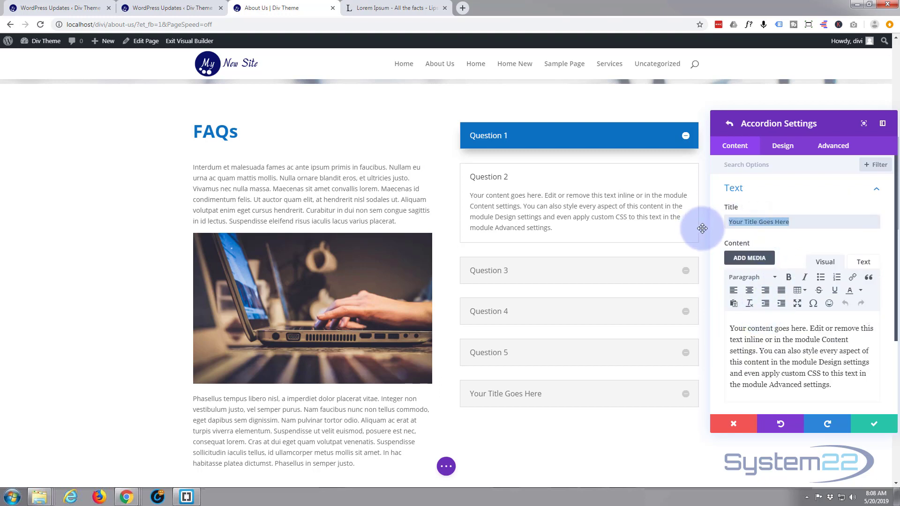
{"action": "key", "text": "ctrl+v"}
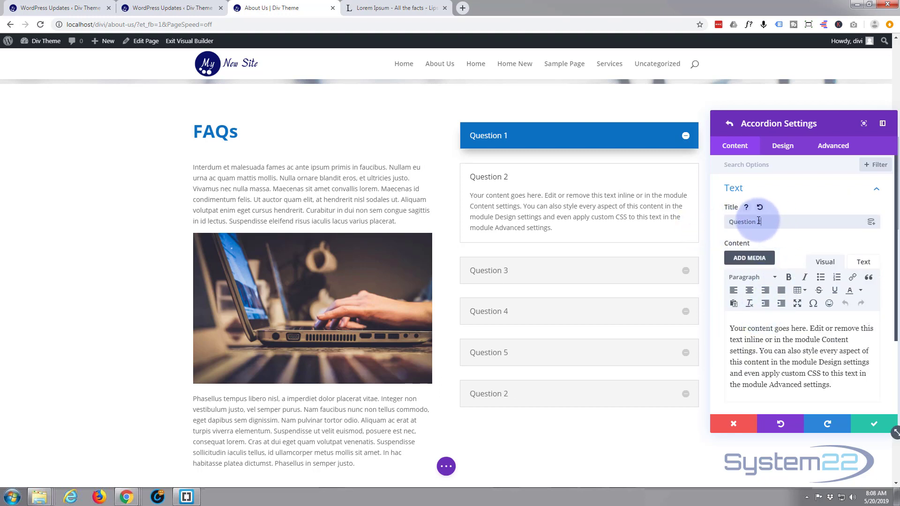
{"action": "left_click_drag", "start_coordinate": [757, 222], "coordinate": [765, 223]}
{"action": "type", "text": "5"}
{"action": "left_click", "coordinate": [870, 425]}
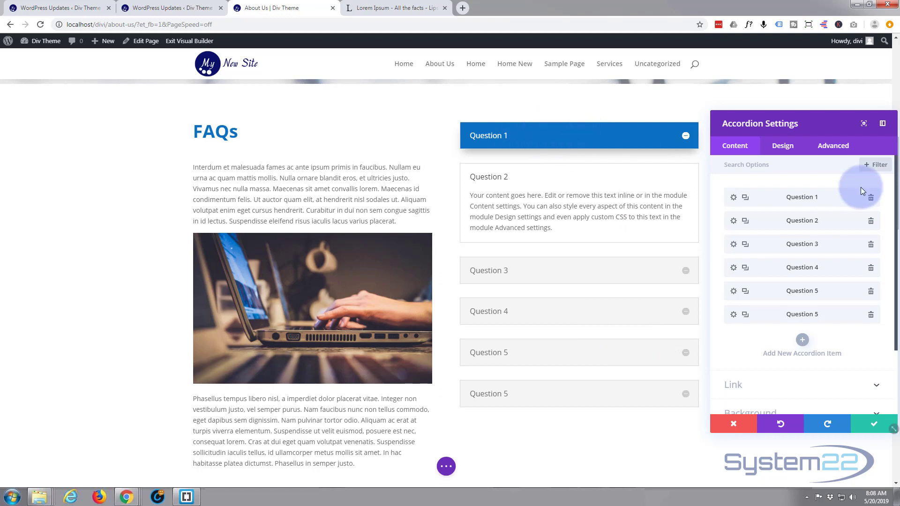
{"action": "left_click", "coordinate": [686, 138]}
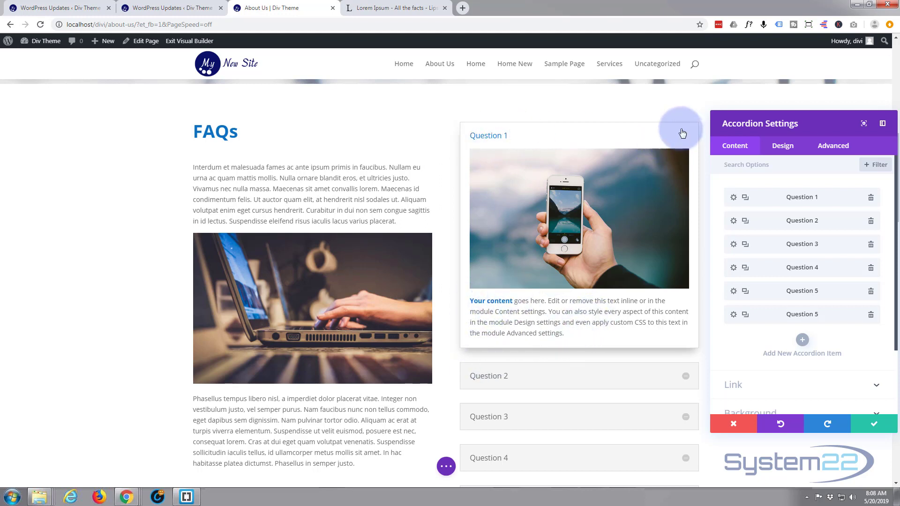
Extend Question 1's blue item styles to the other accordion items in this column
{"action": "right_click", "coordinate": [765, 196]}
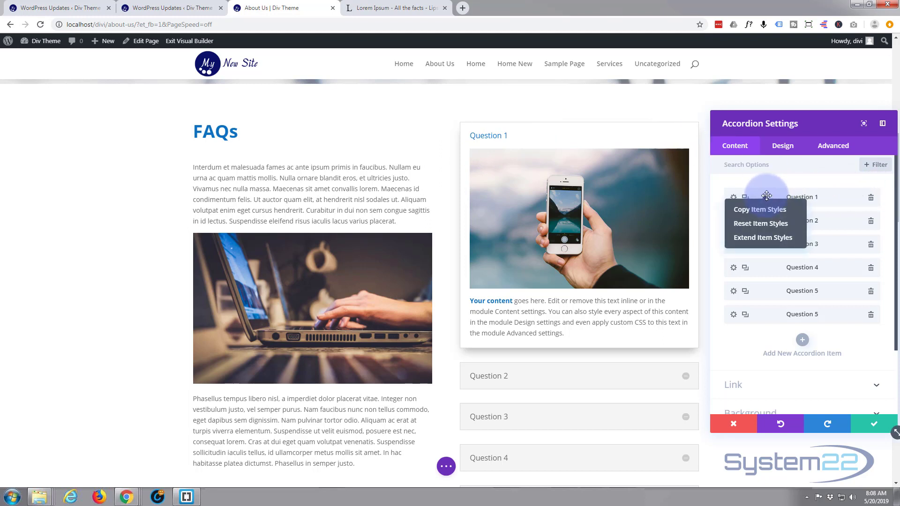
{"action": "left_click", "coordinate": [757, 241]}
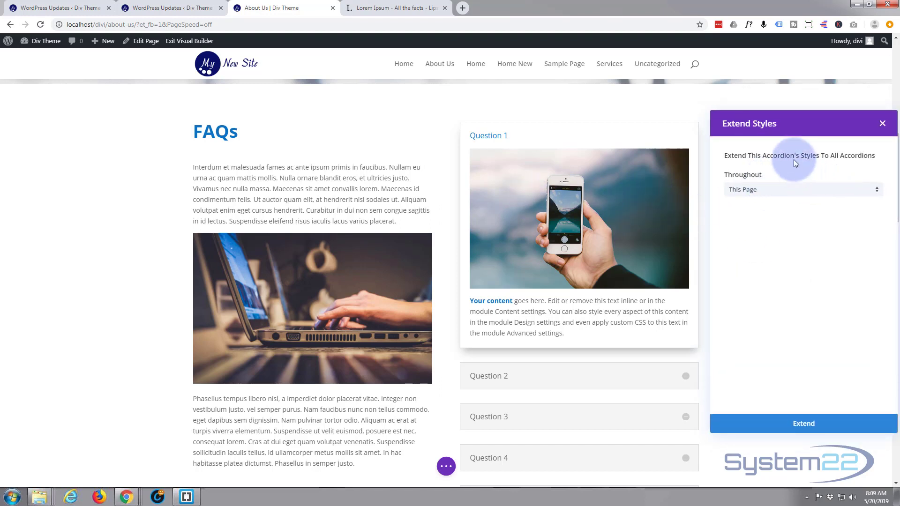
{"action": "left_click", "coordinate": [878, 193]}
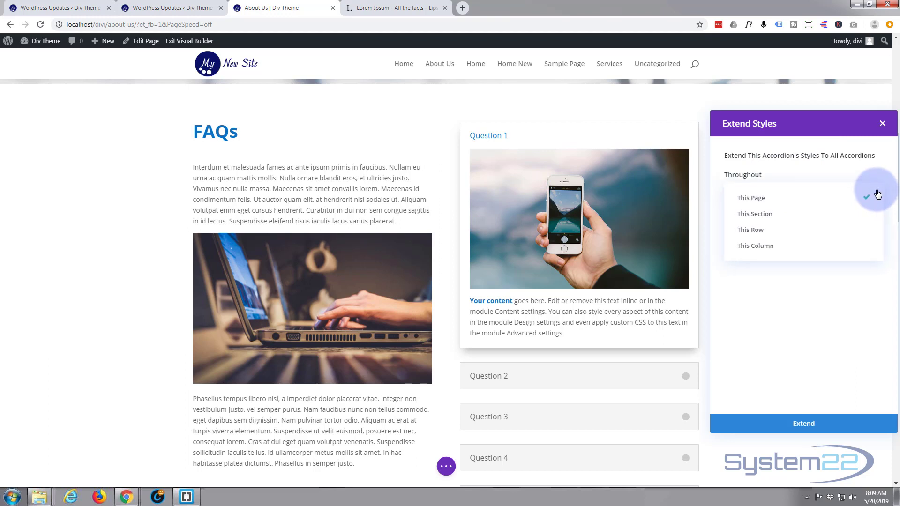
{"action": "left_click", "coordinate": [795, 254]}
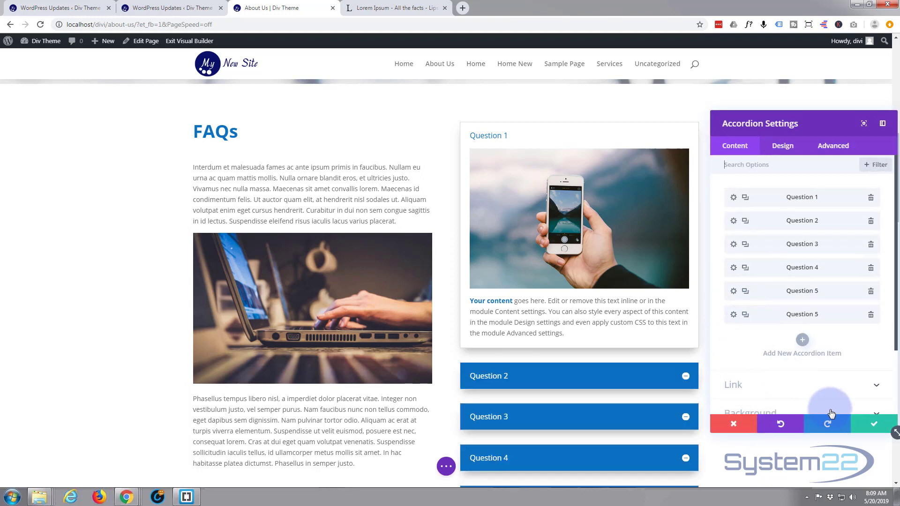
Expand Question 2 and then Question 3 in the builder preview
{"action": "scroll", "coordinate": [516, 342], "scroll_direction": "down", "scroll_amount": 2}
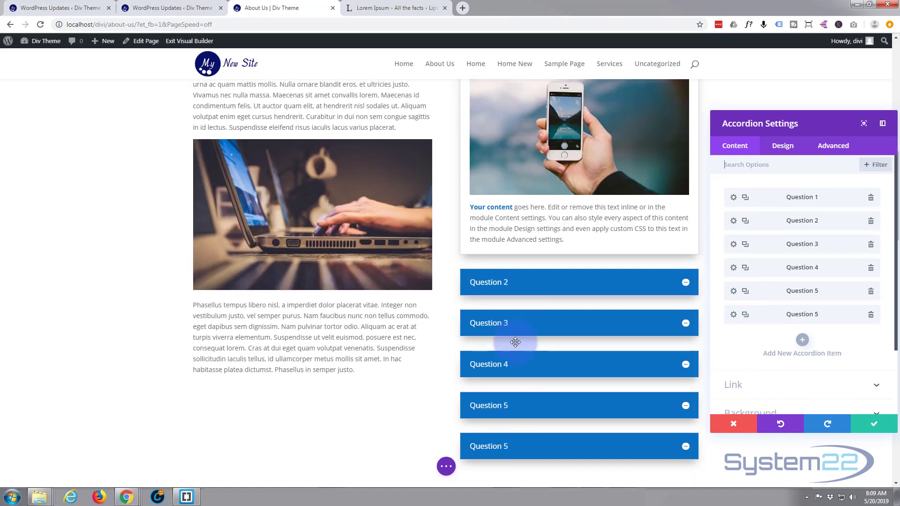
{"action": "scroll", "coordinate": [515, 342], "scroll_direction": "down", "scroll_amount": 1}
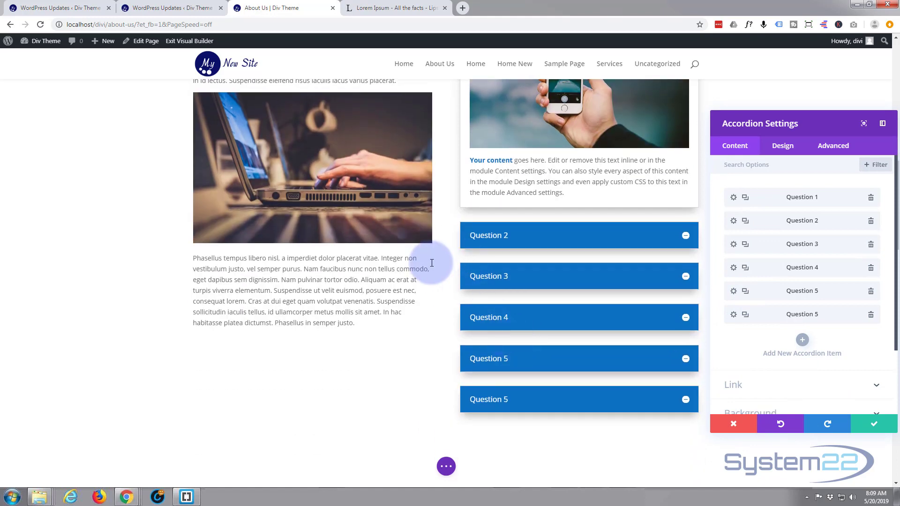
{"action": "left_click", "coordinate": [686, 237]}
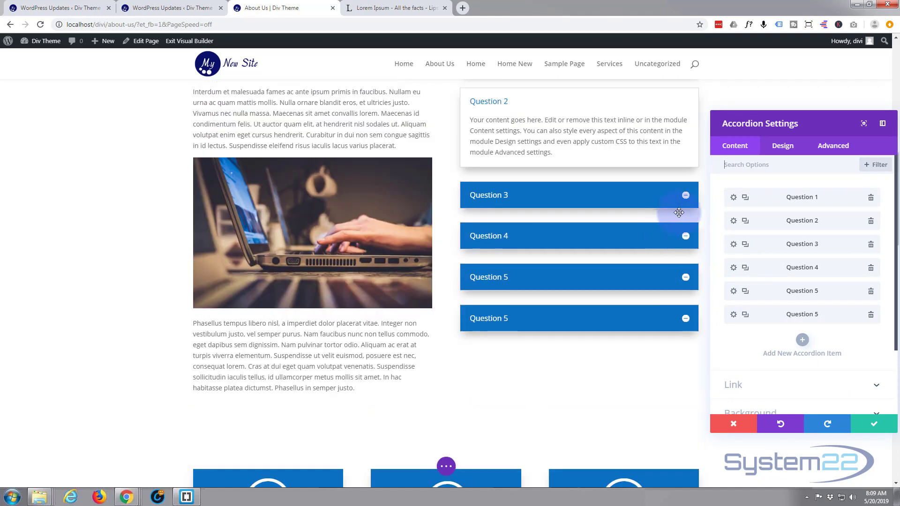
{"action": "left_click", "coordinate": [684, 196]}
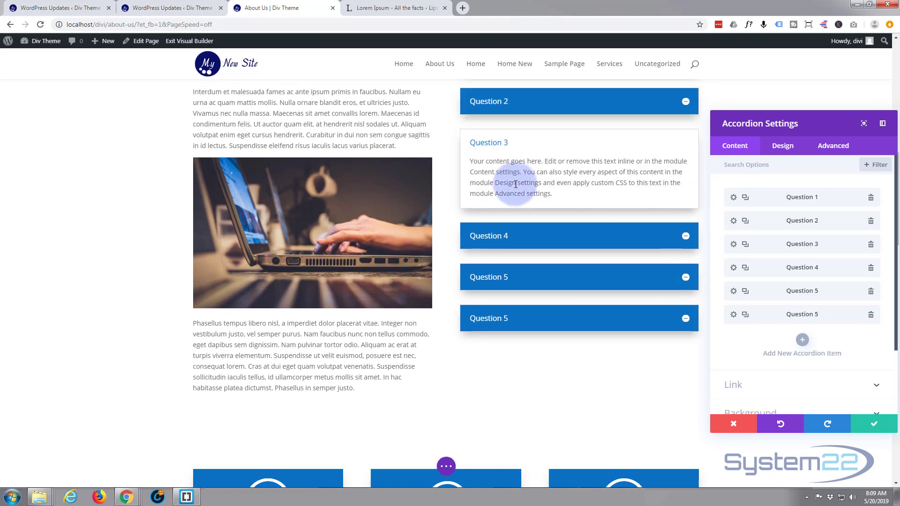
{"action": "scroll", "coordinate": [580, 345], "scroll_direction": "up", "scroll_amount": 2}
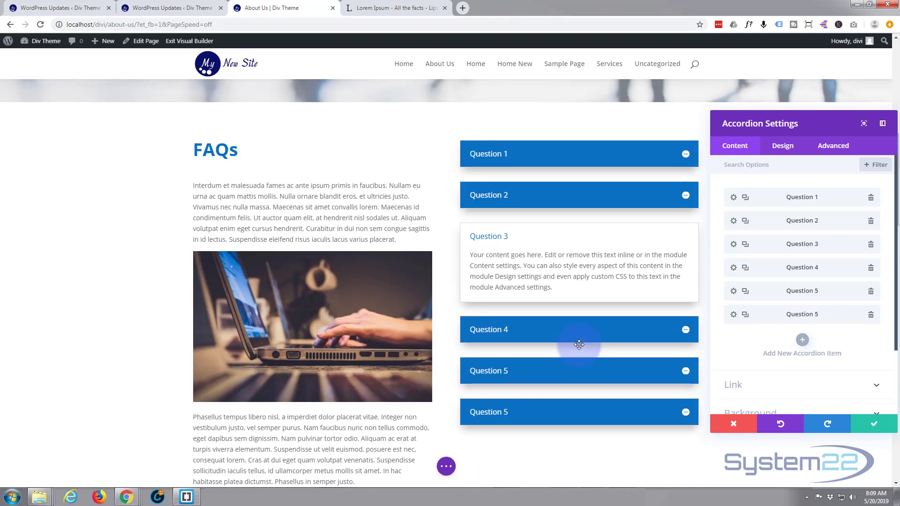
{"action": "scroll", "coordinate": [581, 345], "scroll_direction": "up", "scroll_amount": 2}
{"action": "scroll", "coordinate": [582, 343], "scroll_direction": "down", "scroll_amount": 2}
{"action": "scroll", "coordinate": [583, 344], "scroll_direction": "down", "scroll_amount": 1}
{"action": "scroll", "coordinate": [582, 344], "scroll_direction": "up", "scroll_amount": 1}
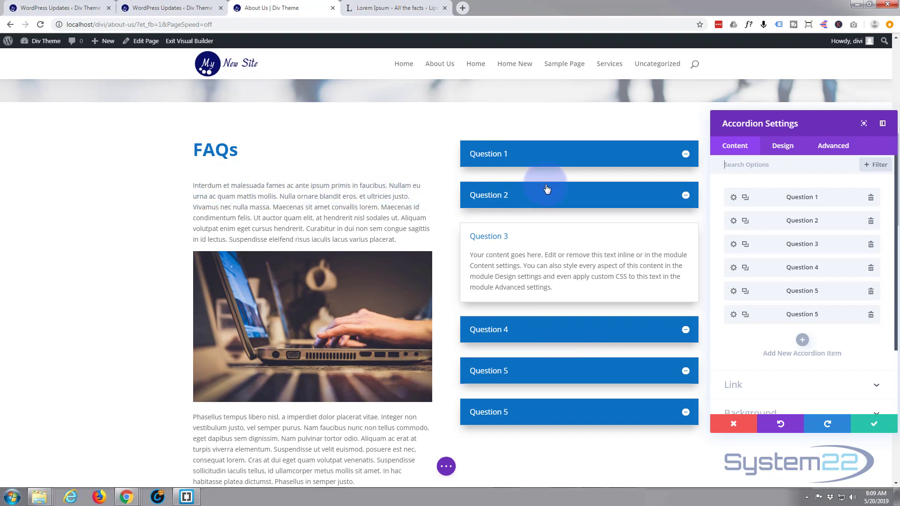
Set the accordion's Custom Margin Top to 90px under Design > Spacing and save the settings
{"action": "left_click", "coordinate": [782, 148]}
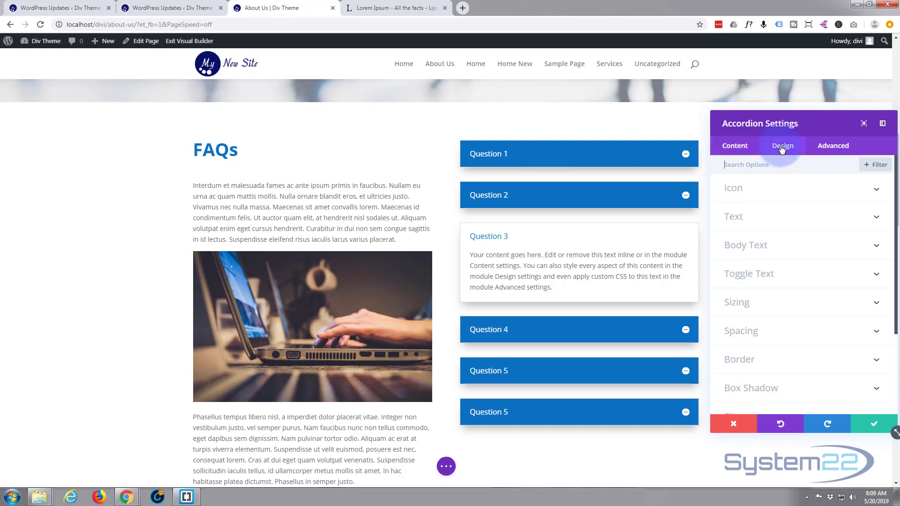
{"action": "left_click", "coordinate": [782, 334]}
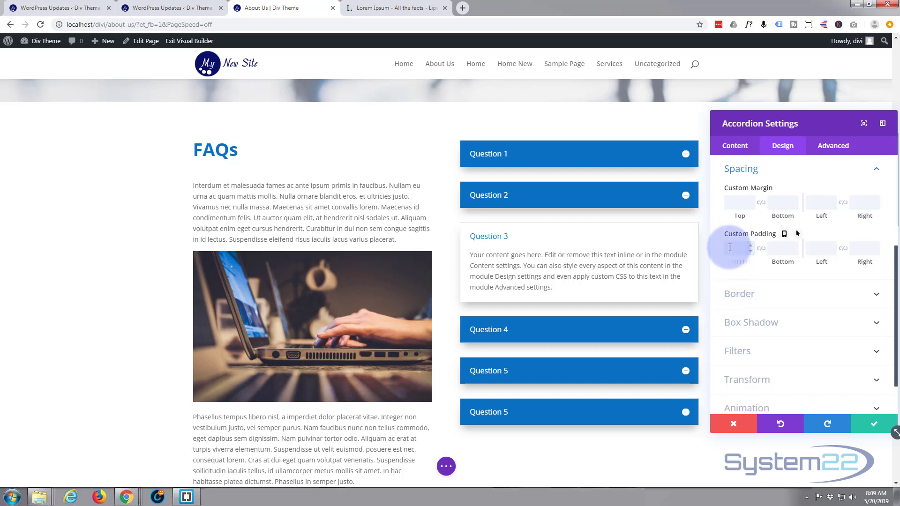
{"action": "left_click", "coordinate": [739, 201]}
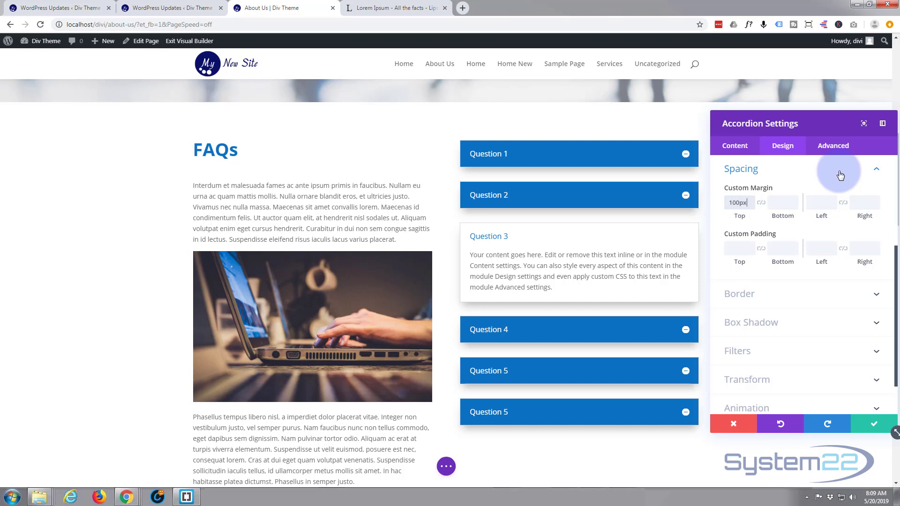
{"action": "type", "text": "100px"}
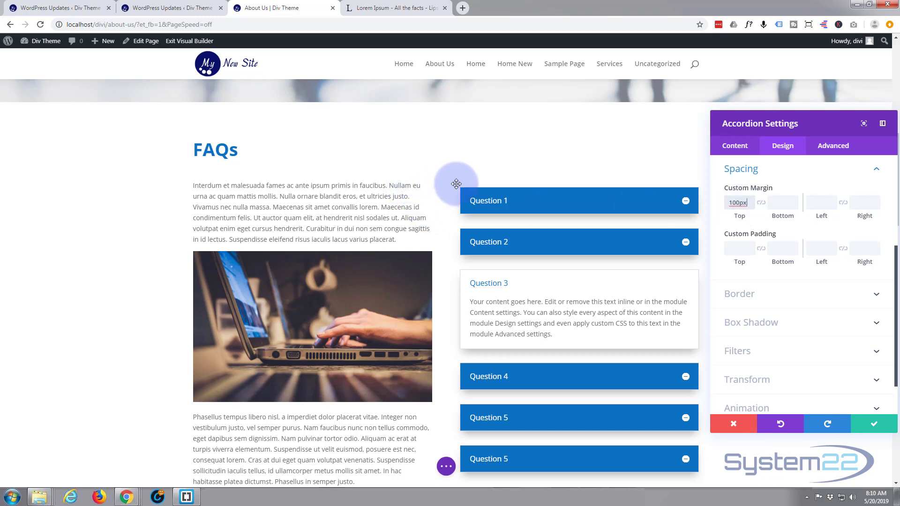
{"action": "left_click", "coordinate": [752, 202]}
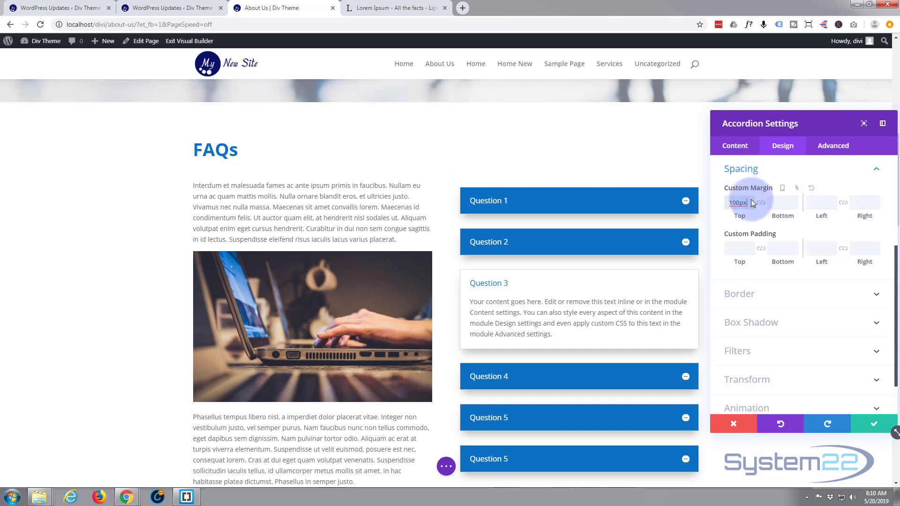
{"action": "left_click", "coordinate": [750, 204]}
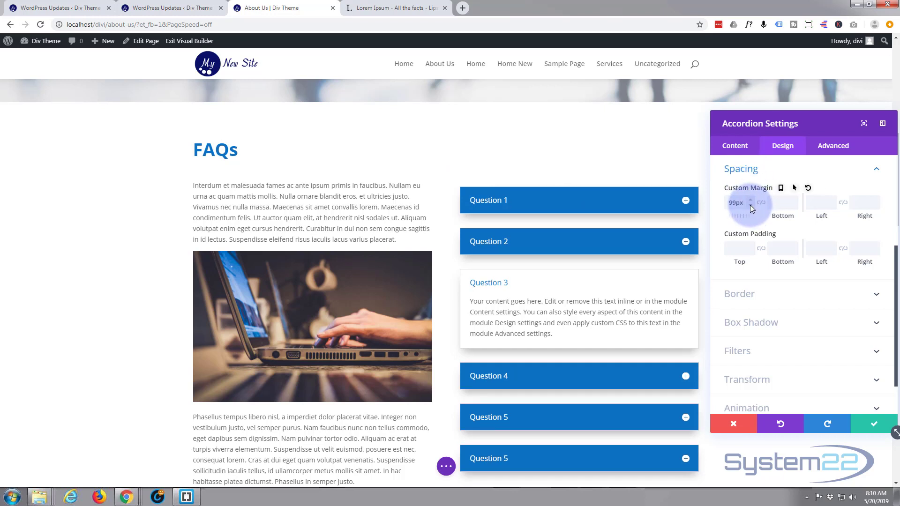
{"action": "left_click", "coordinate": [750, 205]}
{"action": "left_click", "coordinate": [751, 205]}
{"action": "left_click", "coordinate": [751, 204]}
{"action": "key", "text": "Down"}
{"action": "key", "text": "Down"}
{"action": "key", "text": "Down"}
{"action": "key", "text": "Down"}
{"action": "key", "text": "Down"}
{"action": "key", "text": "Down"}
{"action": "key", "text": "Down"}
{"action": "key", "text": "Down"}
{"action": "key", "text": "Down"}
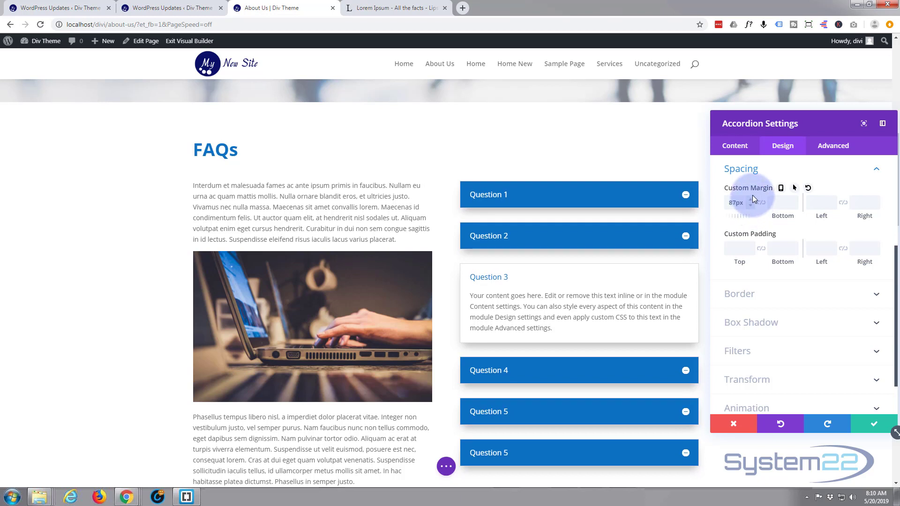
{"action": "key", "text": "Up"}
{"action": "key", "text": "Up"}
{"action": "key", "text": "Up"}
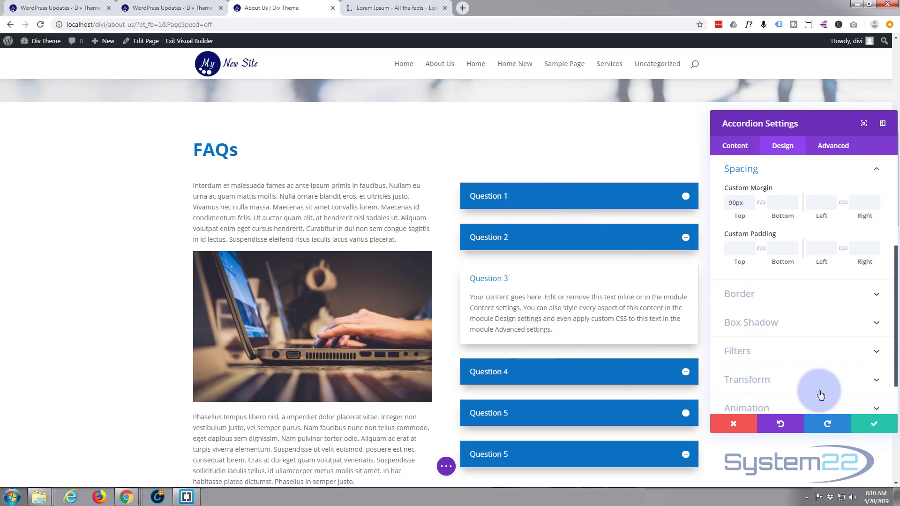
{"action": "left_click", "coordinate": [877, 422]}
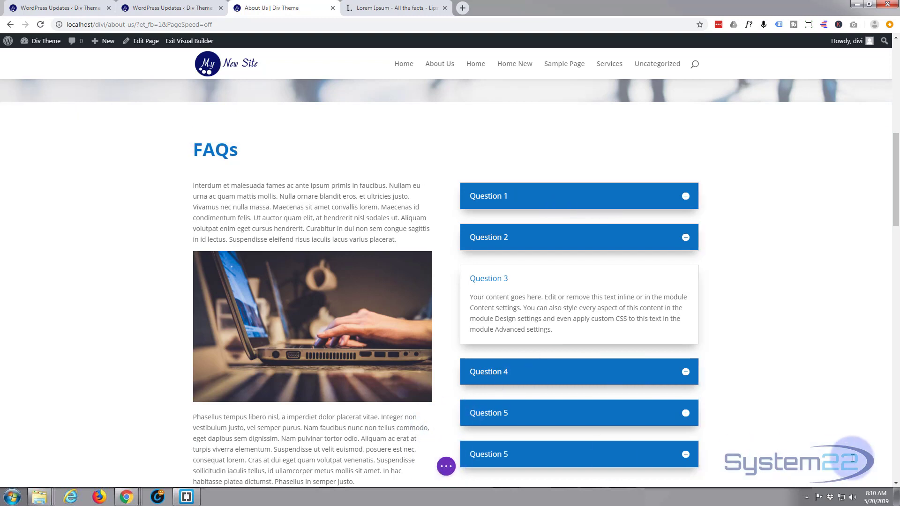
Exit the Visual Builder to load the live About Us page
{"action": "left_click", "coordinate": [447, 467]}
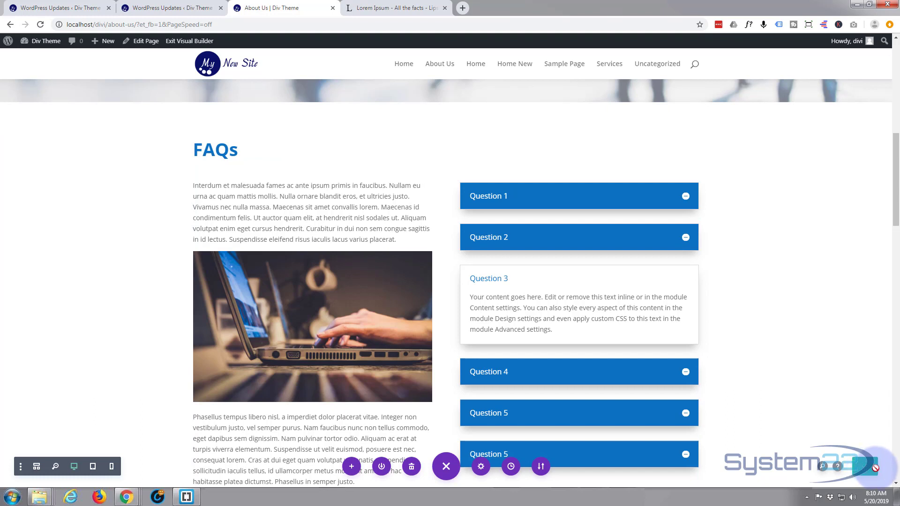
{"action": "left_click", "coordinate": [183, 42]}
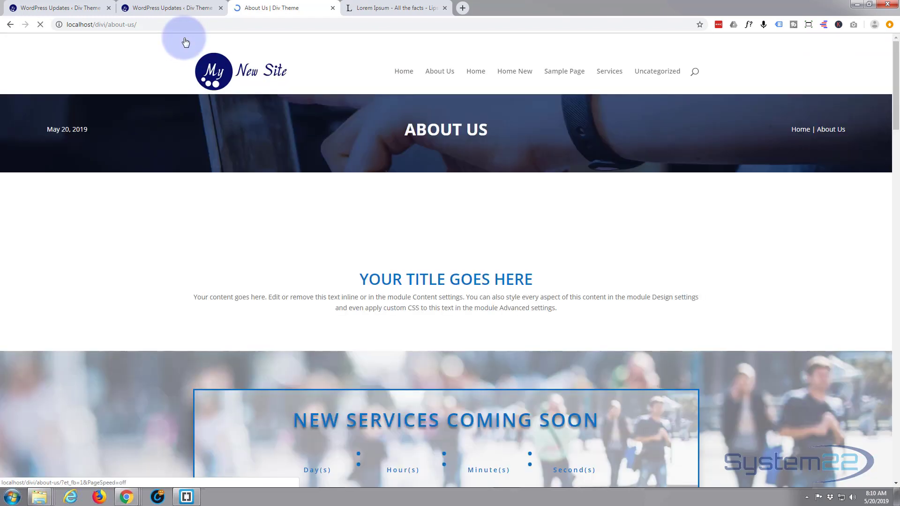
On the live FAQs section, expand Question 2, 3, 4 and both Question 5 items in turn
{"action": "scroll", "coordinate": [137, 189], "scroll_direction": "down", "scroll_amount": 3}
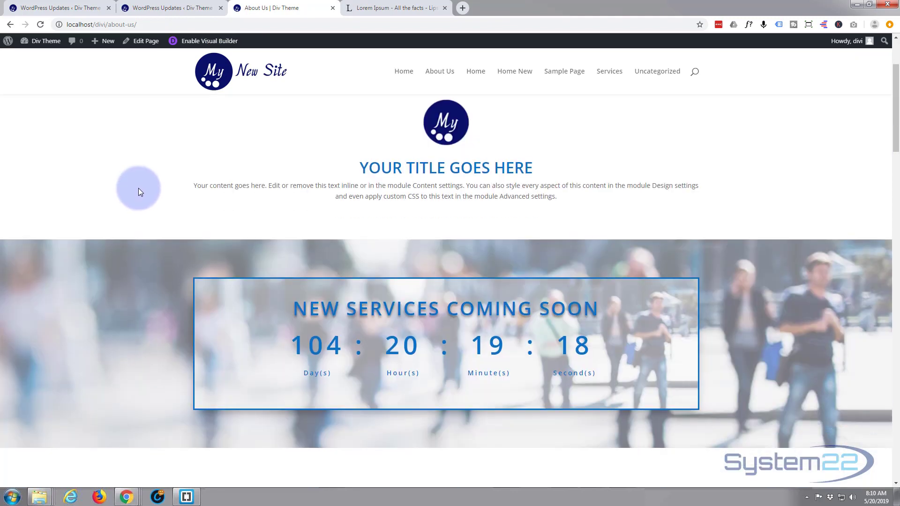
{"action": "scroll", "coordinate": [138, 192], "scroll_direction": "down", "scroll_amount": 6}
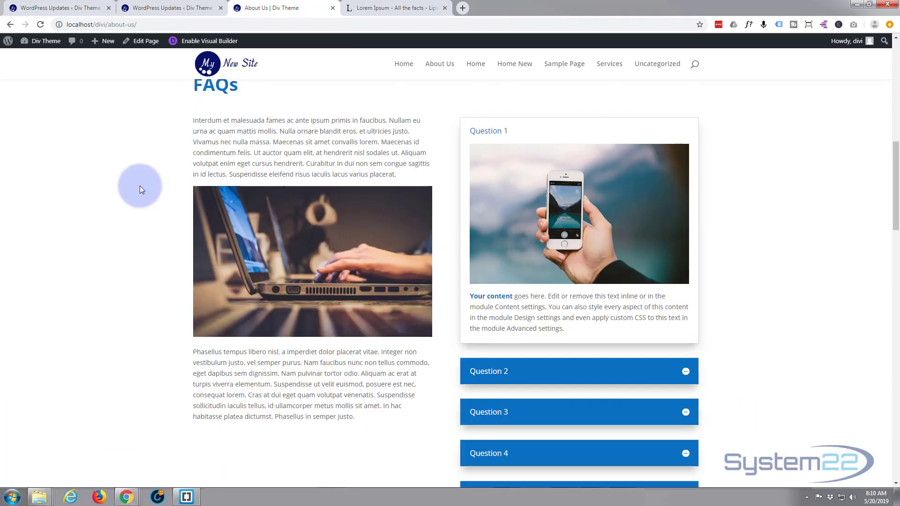
{"action": "scroll", "coordinate": [139, 185], "scroll_direction": "up", "scroll_amount": 2}
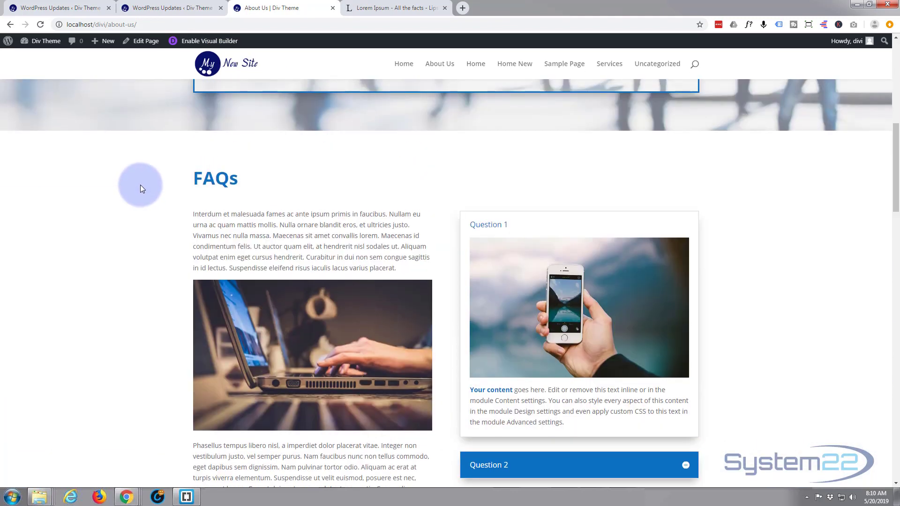
{"action": "scroll", "coordinate": [140, 185], "scroll_direction": "down", "scroll_amount": 1}
{"action": "scroll", "coordinate": [139, 184], "scroll_direction": "down", "scroll_amount": 1}
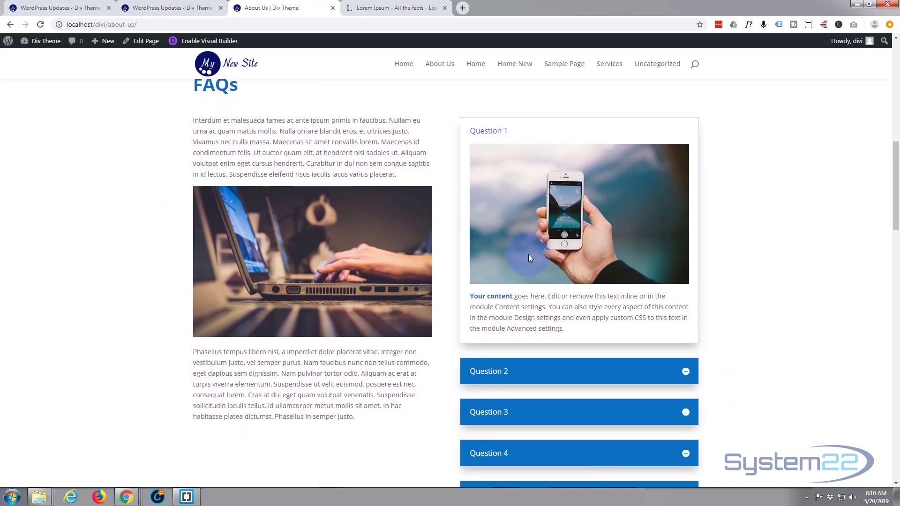
{"action": "left_click", "coordinate": [686, 372]}
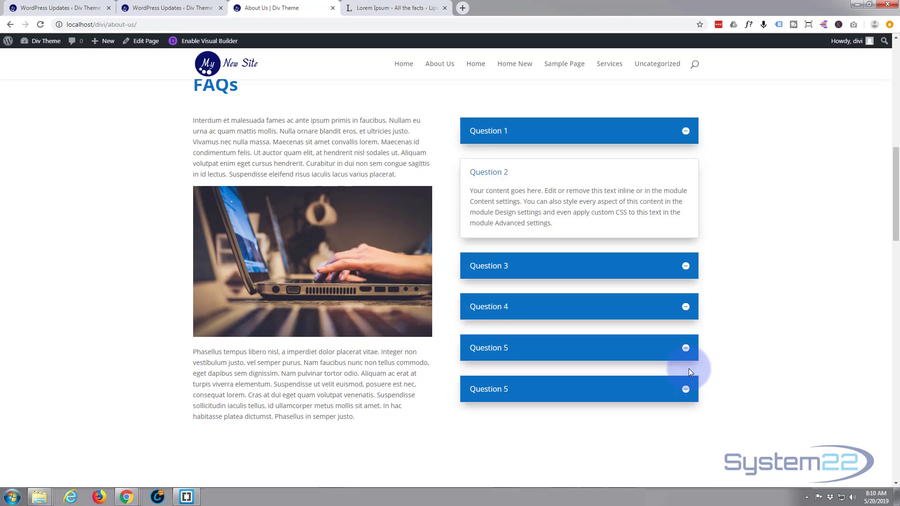
{"action": "left_click", "coordinate": [686, 265]}
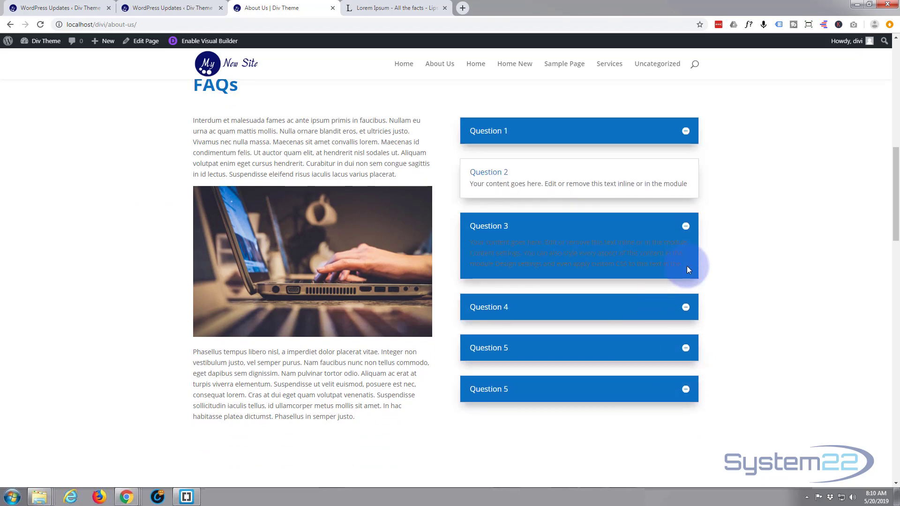
{"action": "left_click", "coordinate": [688, 307]}
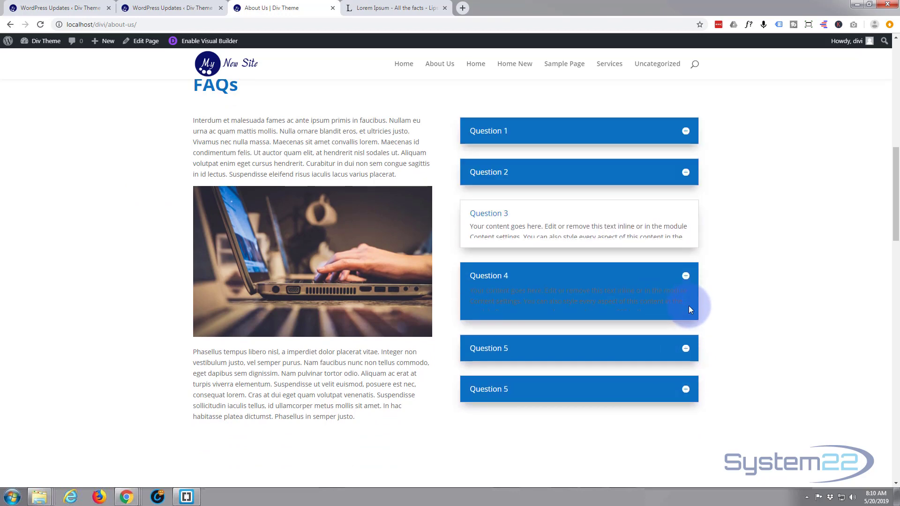
{"action": "left_click", "coordinate": [687, 349]}
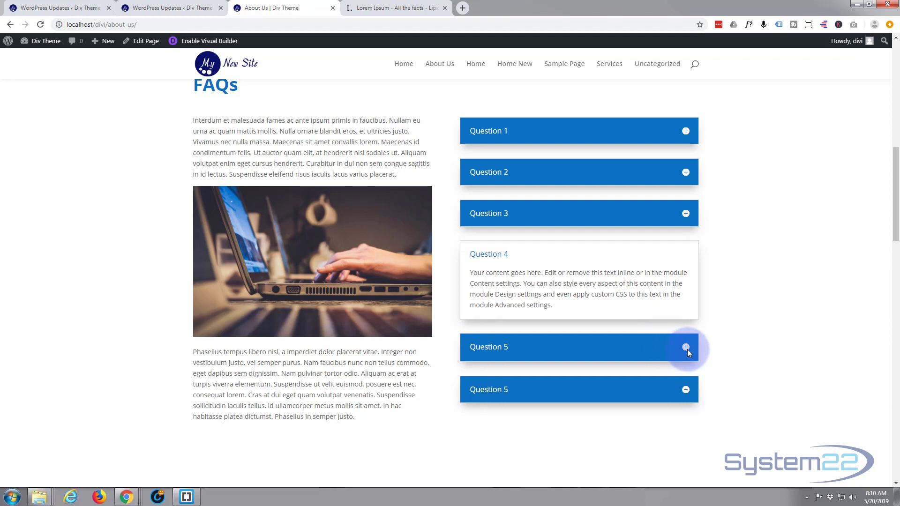
{"action": "left_click", "coordinate": [686, 392]}
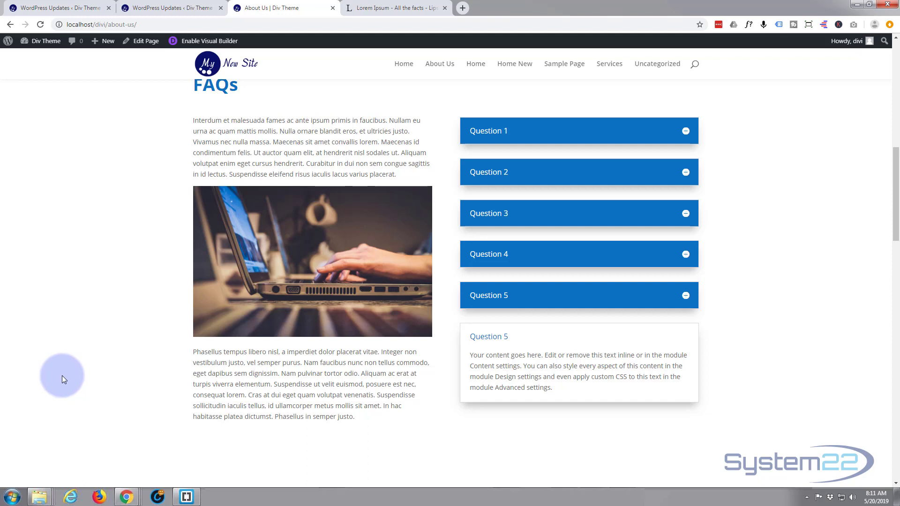
{"action": "scroll", "coordinate": [61, 375], "scroll_direction": "up", "scroll_amount": 1}
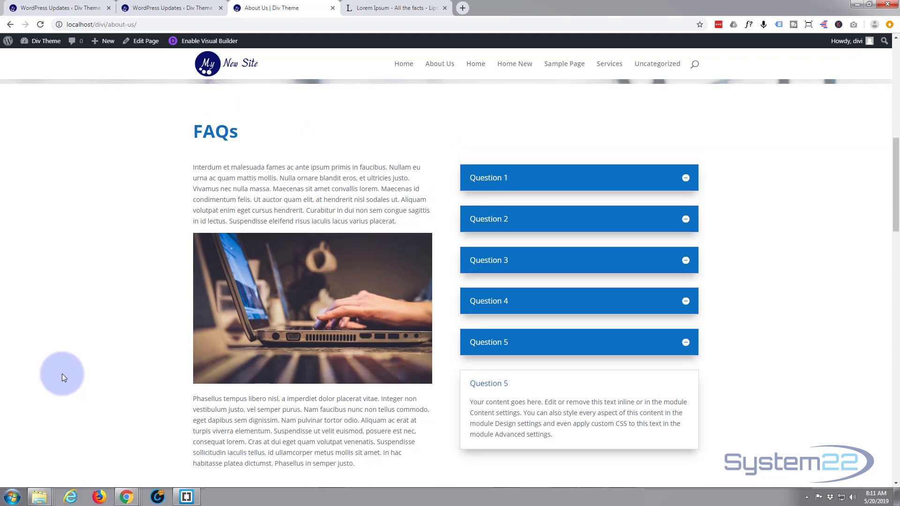